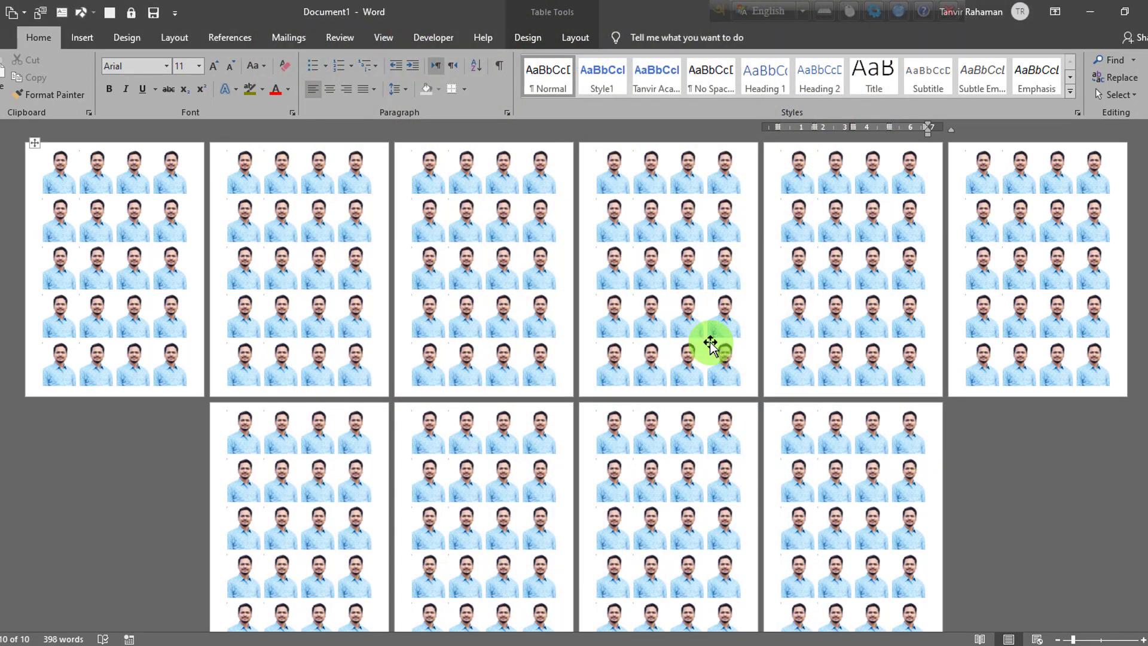
Step: Create a new blank document and choose a preset paper size for its page
{"action": "key", "text": "ctrl+n"}
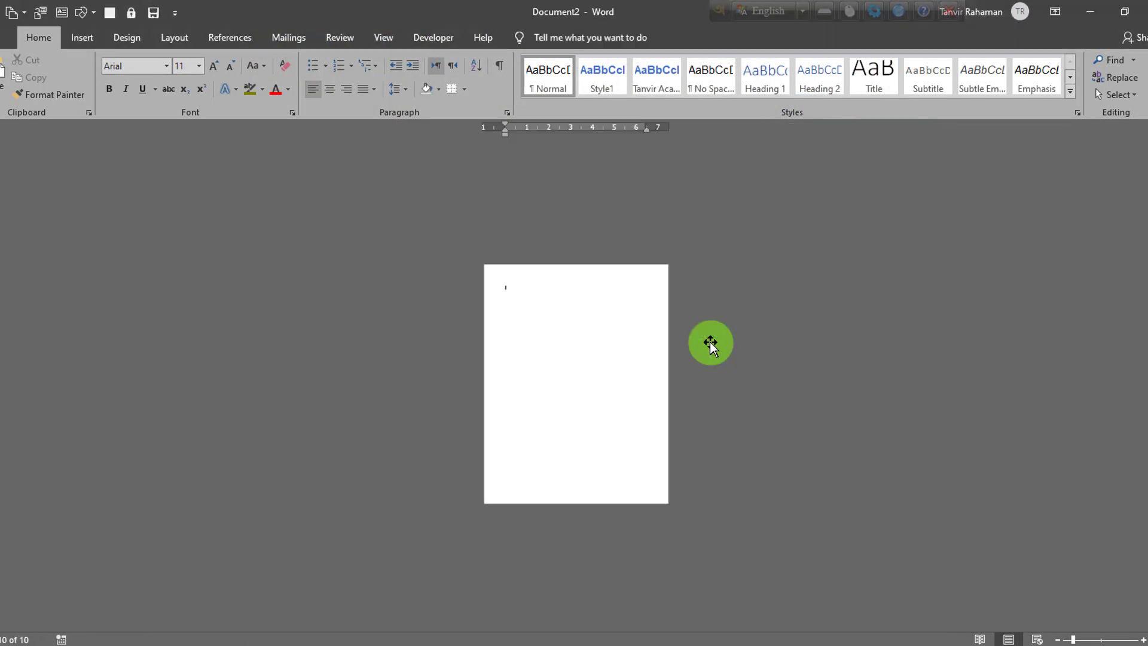
{"action": "left_click", "coordinate": [1143, 640]}
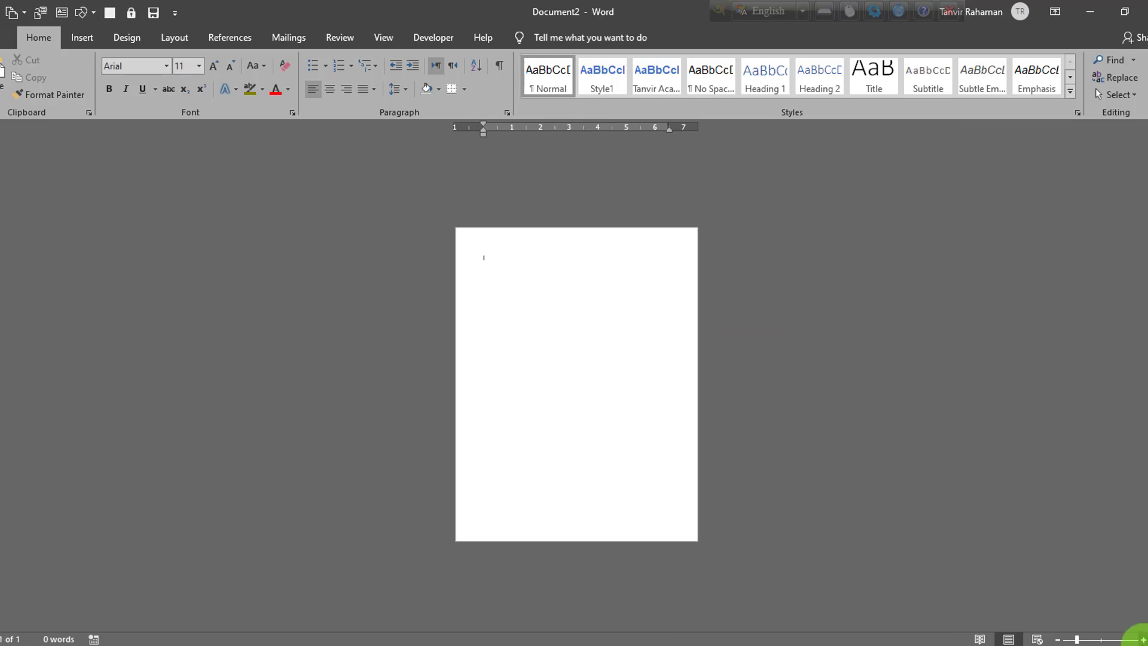
{"action": "left_click", "coordinate": [1143, 640]}
{"action": "left_click", "coordinate": [1142, 640]}
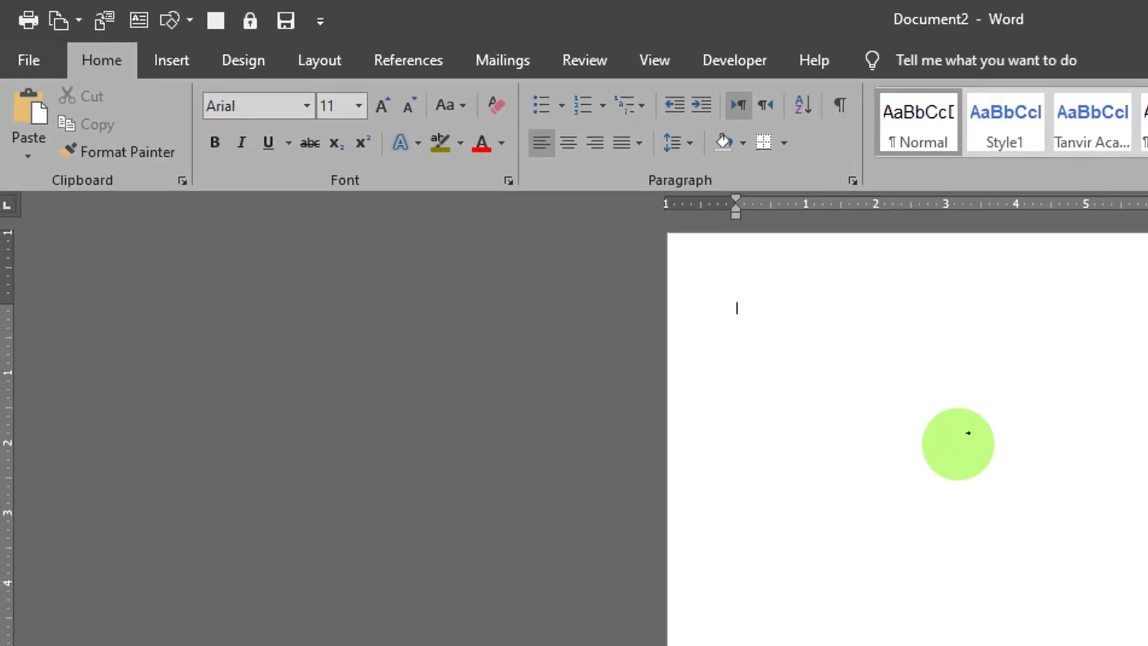
{"action": "left_click", "coordinate": [367, 76]}
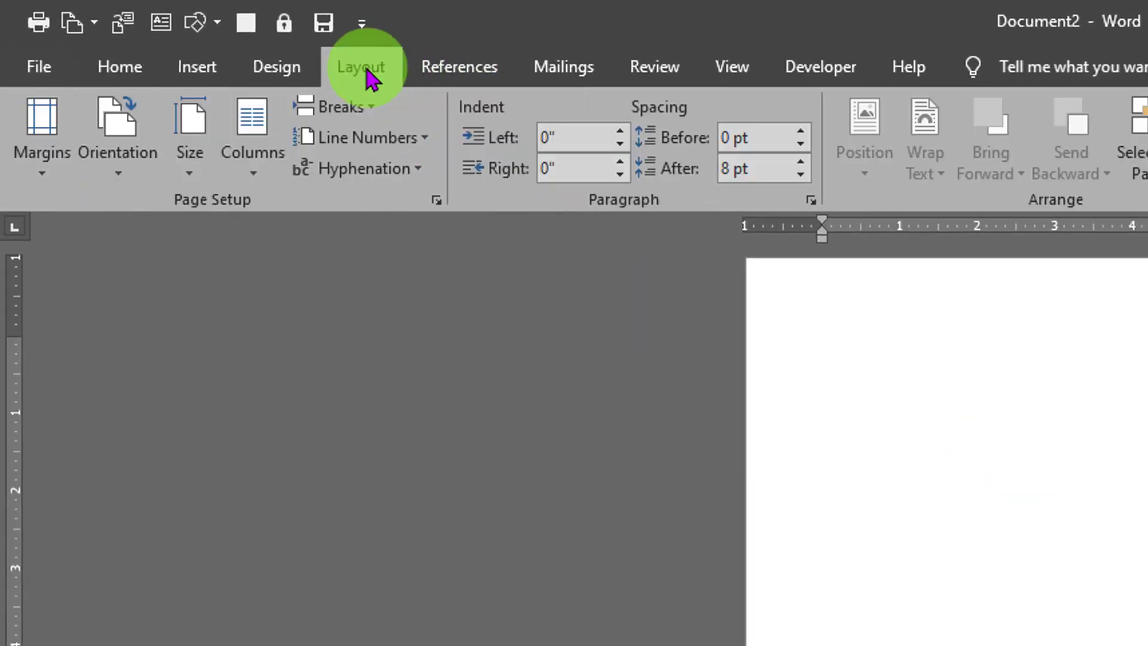
{"action": "left_click", "coordinate": [182, 167]}
{"action": "left_click", "coordinate": [216, 571]}
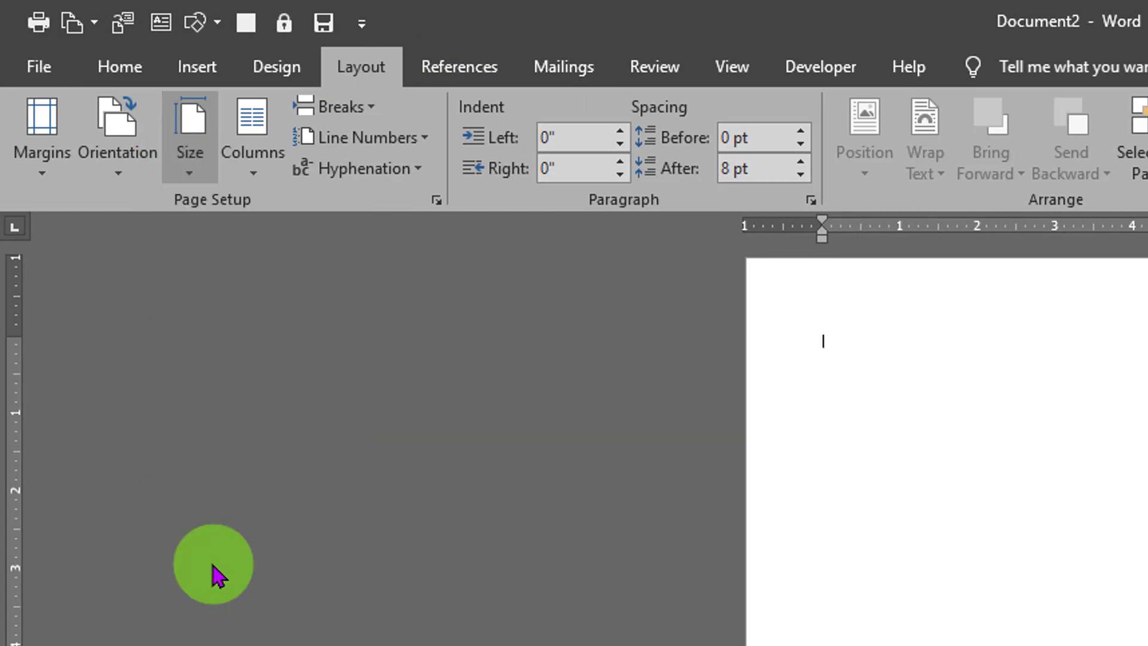
Step: Open the custom margin settings and set the top and bottom page margins to 0.5"
{"action": "left_click", "coordinate": [27, 160]}
{"action": "left_click", "coordinate": [196, 481]}
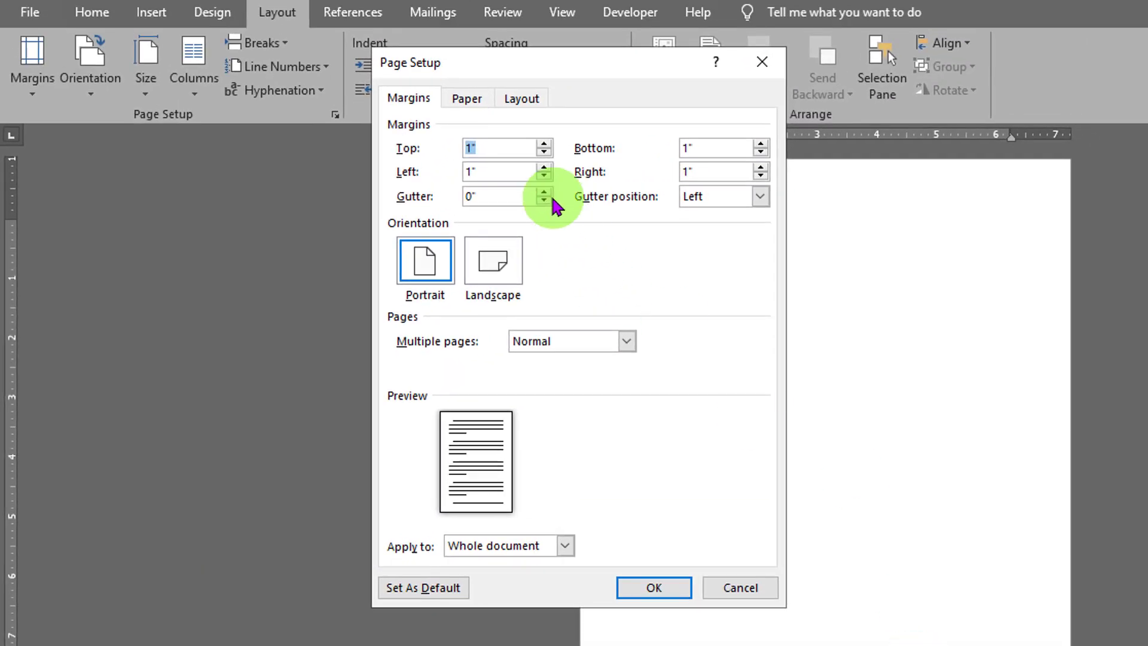
{"action": "left_click", "coordinate": [544, 152]}
{"action": "left_click", "coordinate": [544, 151]}
{"action": "left_click", "coordinate": [544, 152]}
{"action": "left_click", "coordinate": [544, 152]}
{"action": "left_click", "coordinate": [544, 152]}
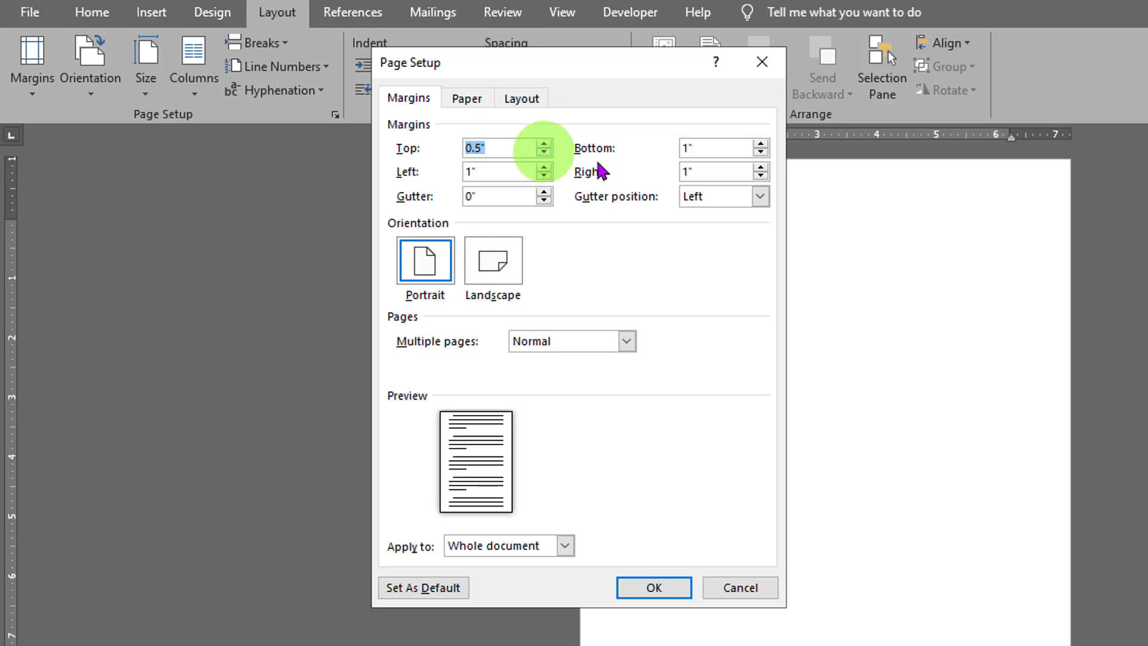
{"action": "left_click", "coordinate": [760, 152]}
{"action": "left_click", "coordinate": [759, 152]}
{"action": "left_click", "coordinate": [760, 152]}
{"action": "left_click", "coordinate": [759, 151]}
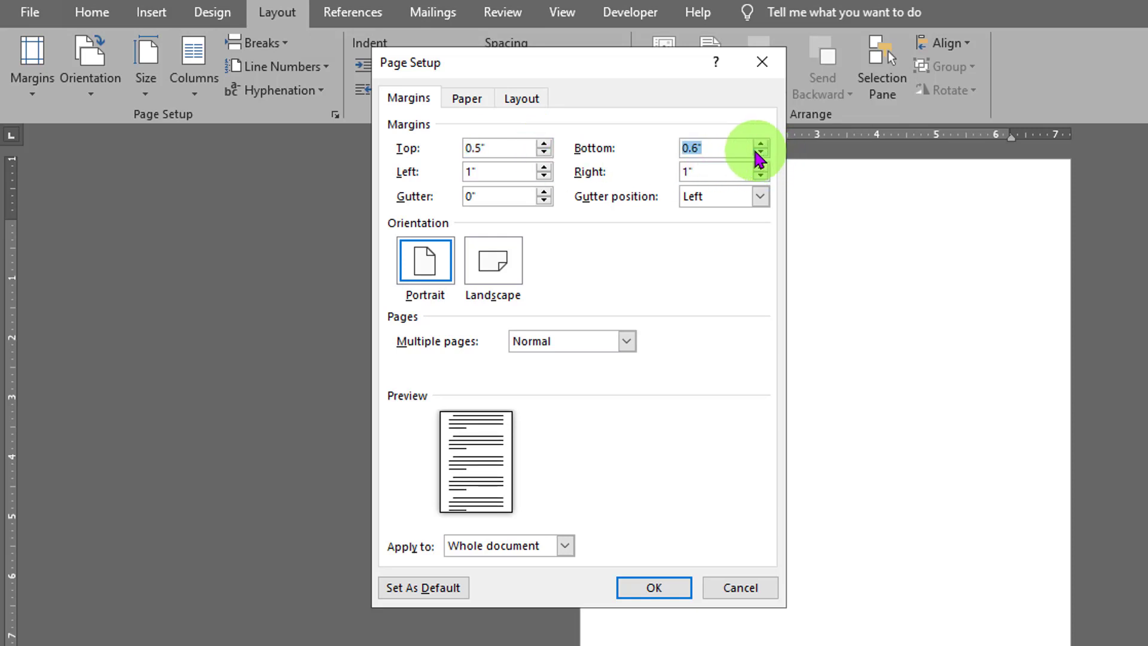
Step: Set the left and right page margins to 0.5" and apply the margins to the whole document
{"action": "left_click", "coordinate": [544, 175]}
{"action": "left_click", "coordinate": [544, 175]}
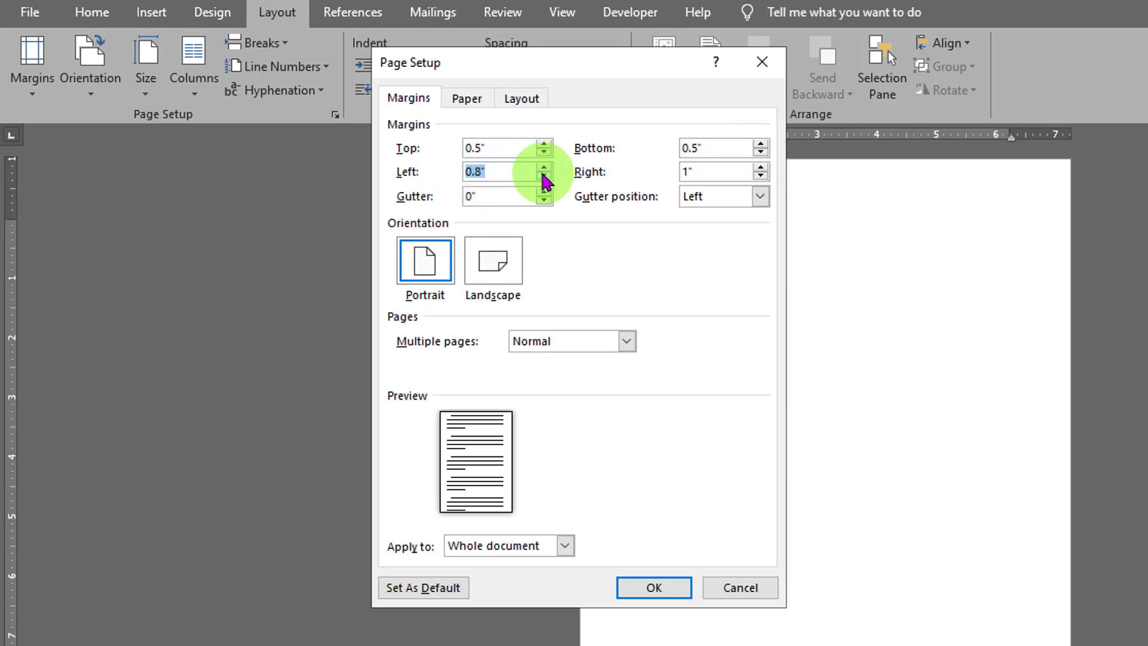
{"action": "left_click", "coordinate": [544, 175]}
{"action": "left_click", "coordinate": [544, 176]}
{"action": "left_click", "coordinate": [544, 176]}
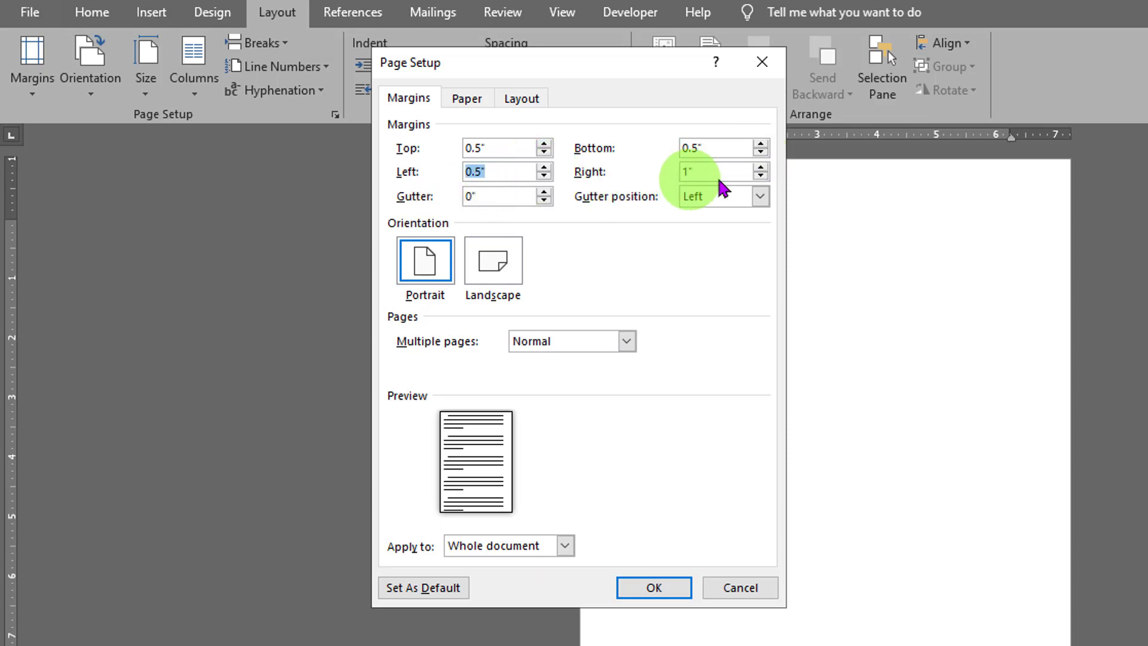
{"action": "left_click", "coordinate": [760, 175]}
{"action": "left_click", "coordinate": [760, 176]}
{"action": "left_click", "coordinate": [760, 175]}
{"action": "left_click", "coordinate": [760, 176]}
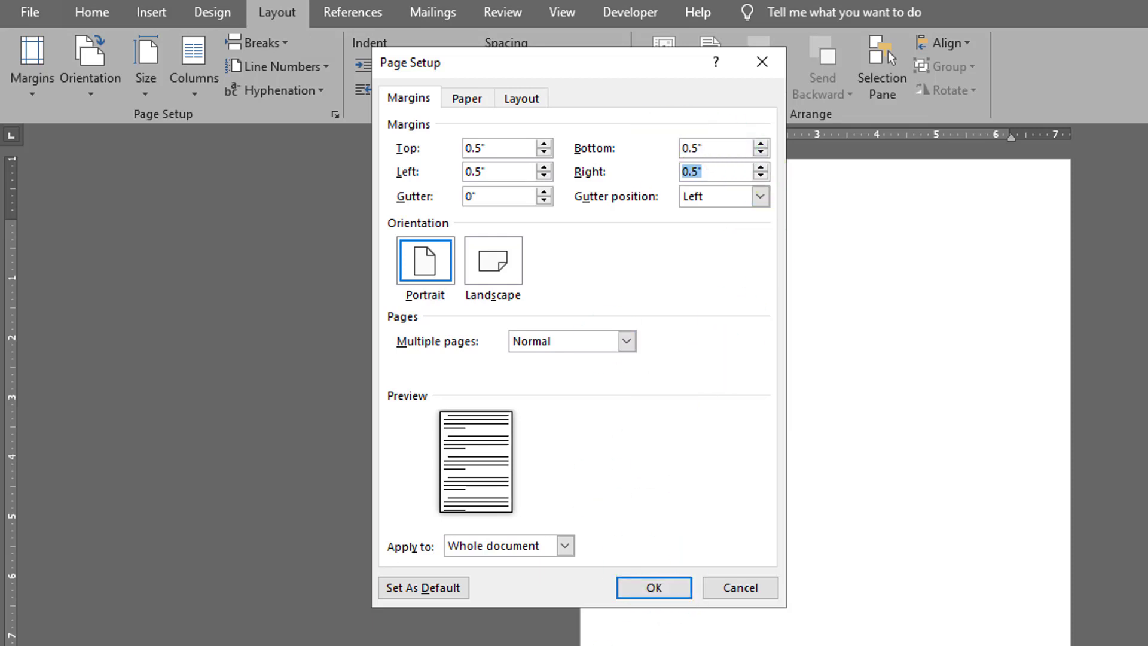
{"action": "left_click", "coordinate": [649, 586]}
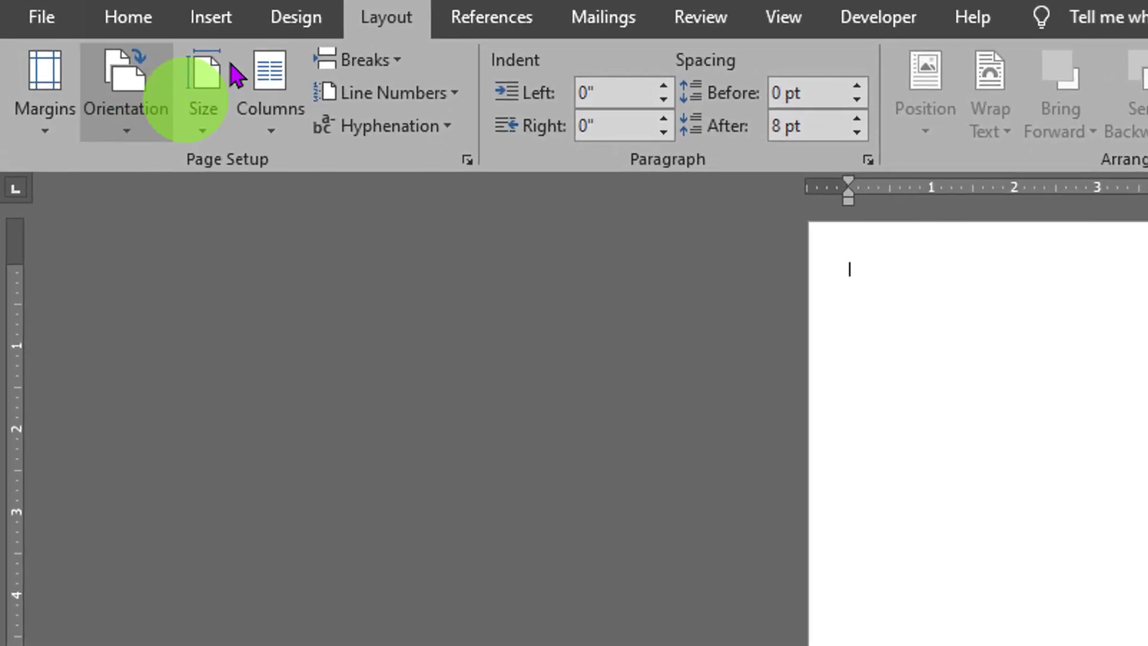
Step: Insert a table with 4 columns and 25 rows, keeping the automatic fixed column width
{"action": "left_click", "coordinate": [218, 27]}
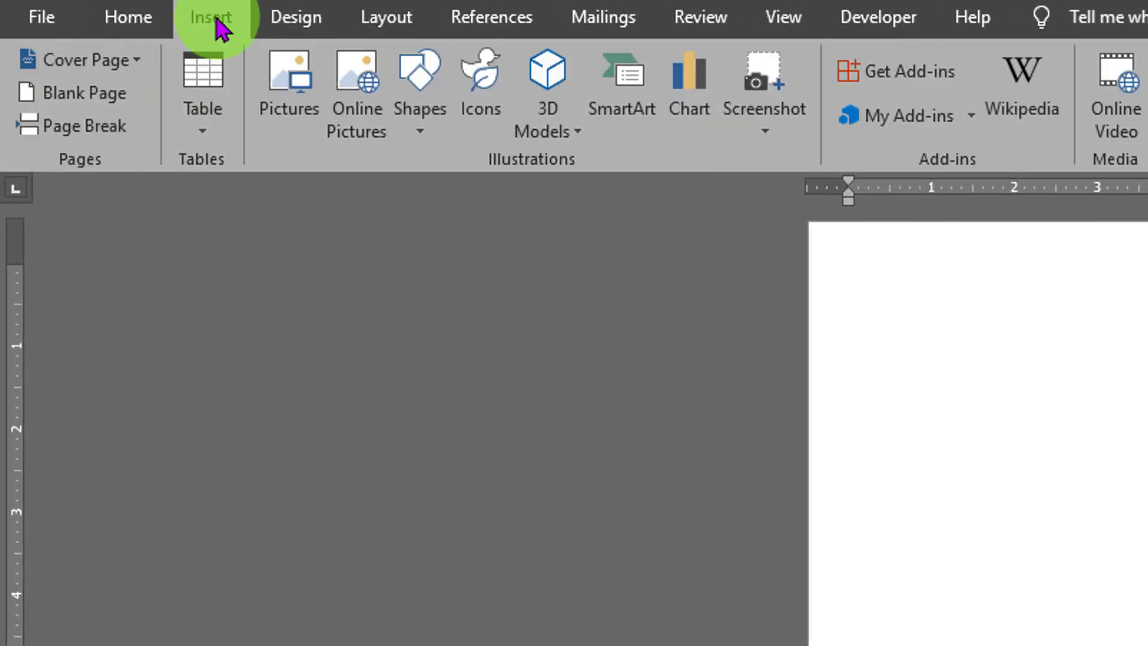
{"action": "left_click", "coordinate": [209, 127]}
{"action": "left_click", "coordinate": [227, 419]}
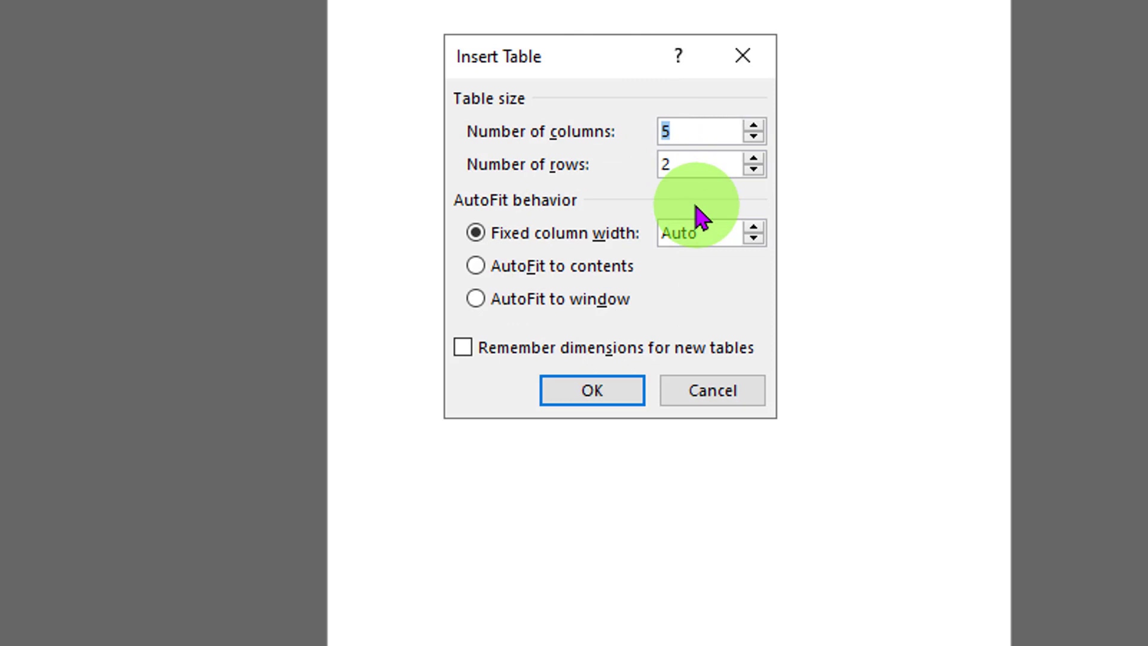
{"action": "type", "text": "4"}
{"action": "key", "text": "Tab"}
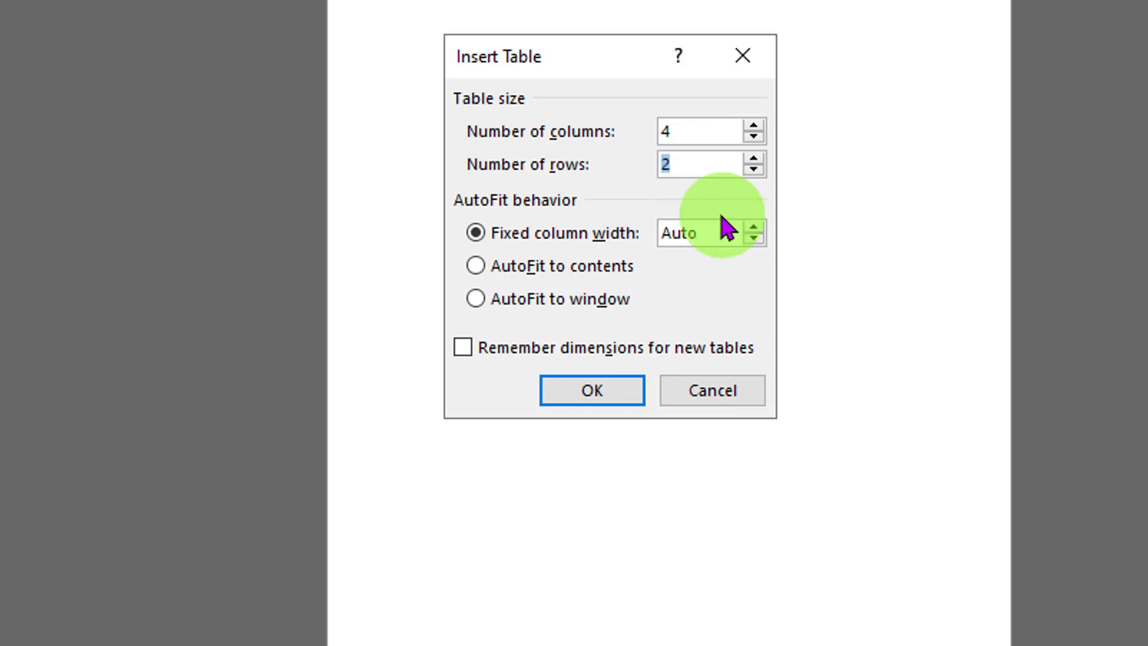
{"action": "type", "text": "5"}
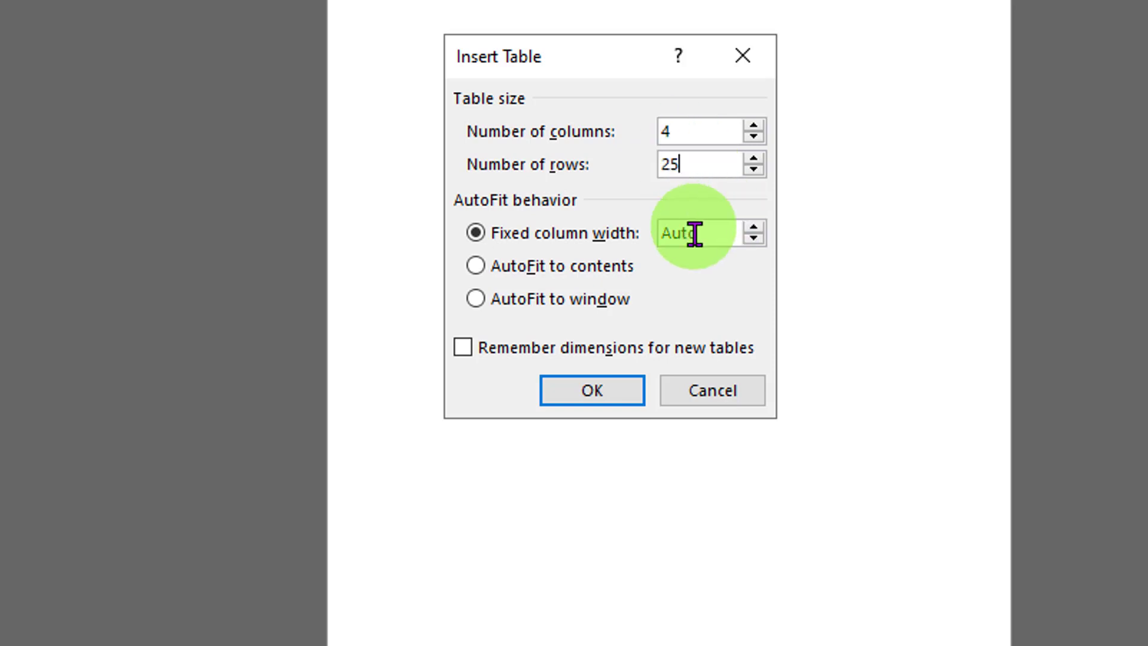
{"action": "left_click", "coordinate": [575, 389]}
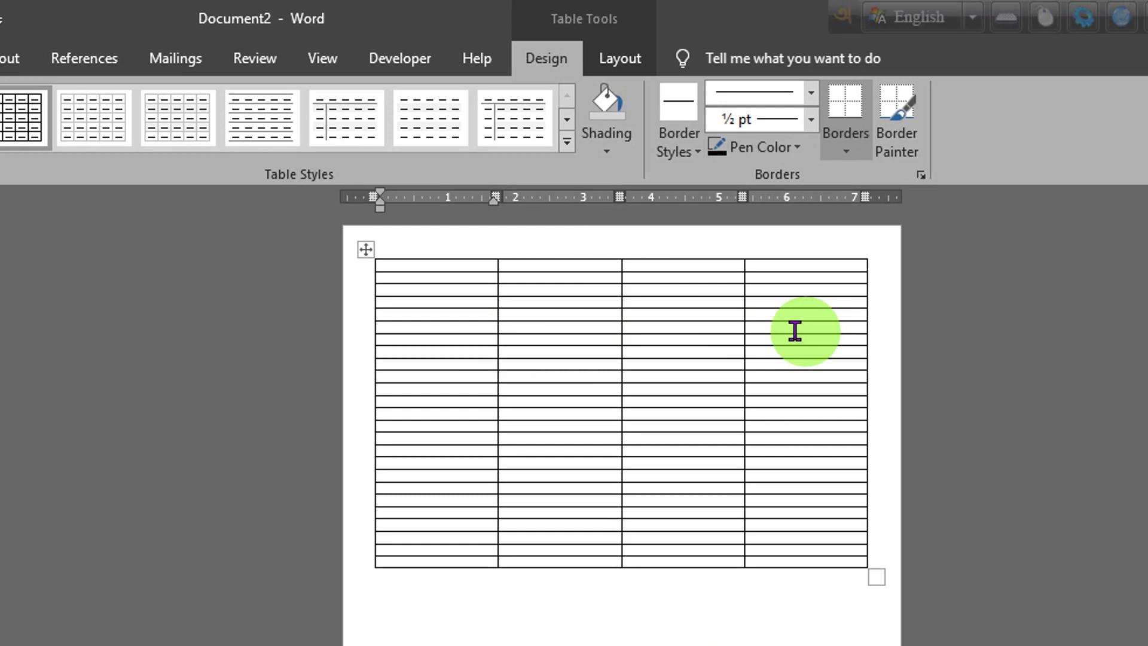
Step: Set every cell in the table to a height of 2.2" and a width of 1.7"
{"action": "left_click", "coordinate": [364, 248]}
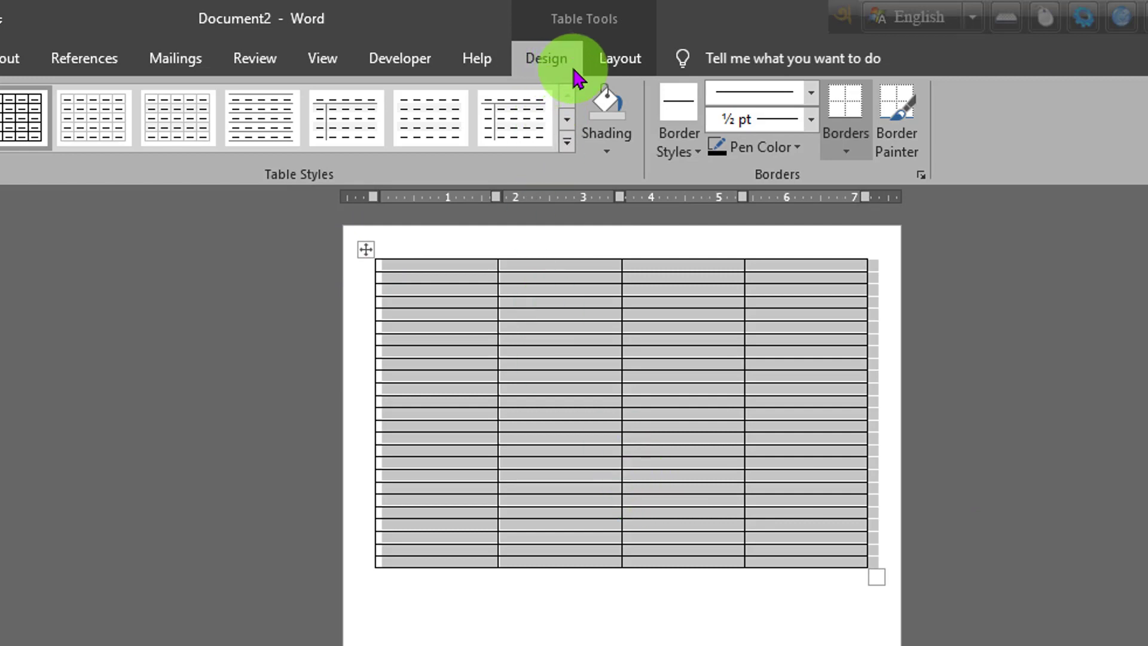
{"action": "left_click", "coordinate": [613, 66]}
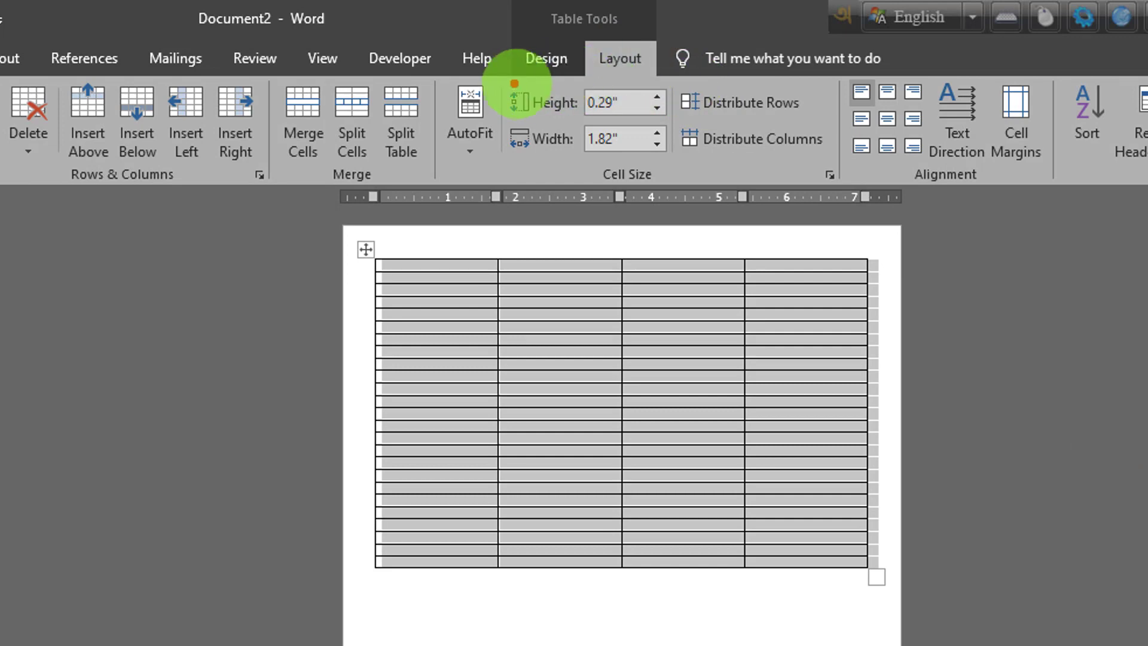
{"action": "mouse_move", "coordinate": [505, 81]}
{"action": "left_mouse_down"}
{"action": "mouse_move", "coordinate": [742, 178]}
{"action": "mouse_move", "coordinate": [840, 177]}
{"action": "left_mouse_up"}
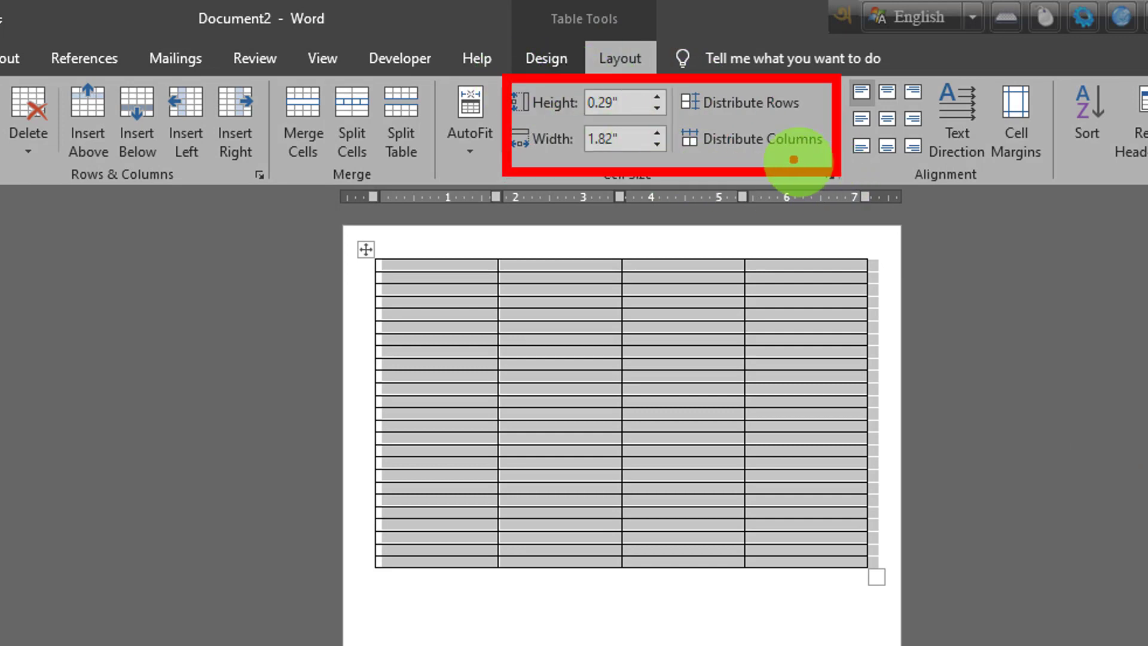
{"action": "key", "text": "Escape"}
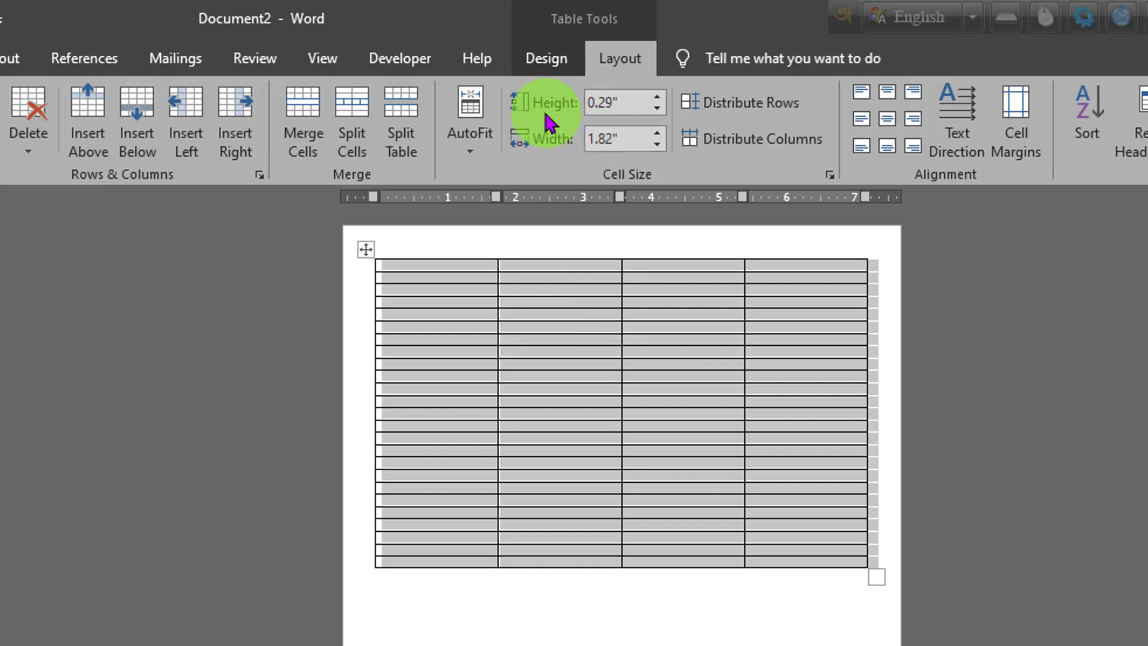
{"action": "left_click", "coordinate": [635, 106]}
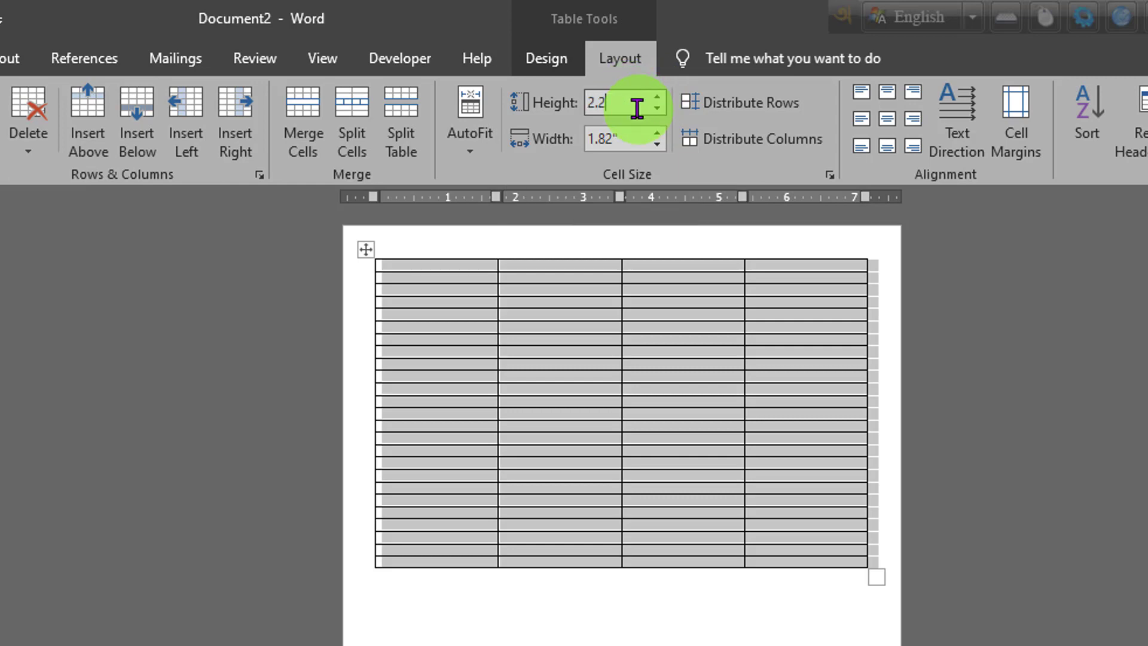
{"action": "left_click", "coordinate": [623, 133]}
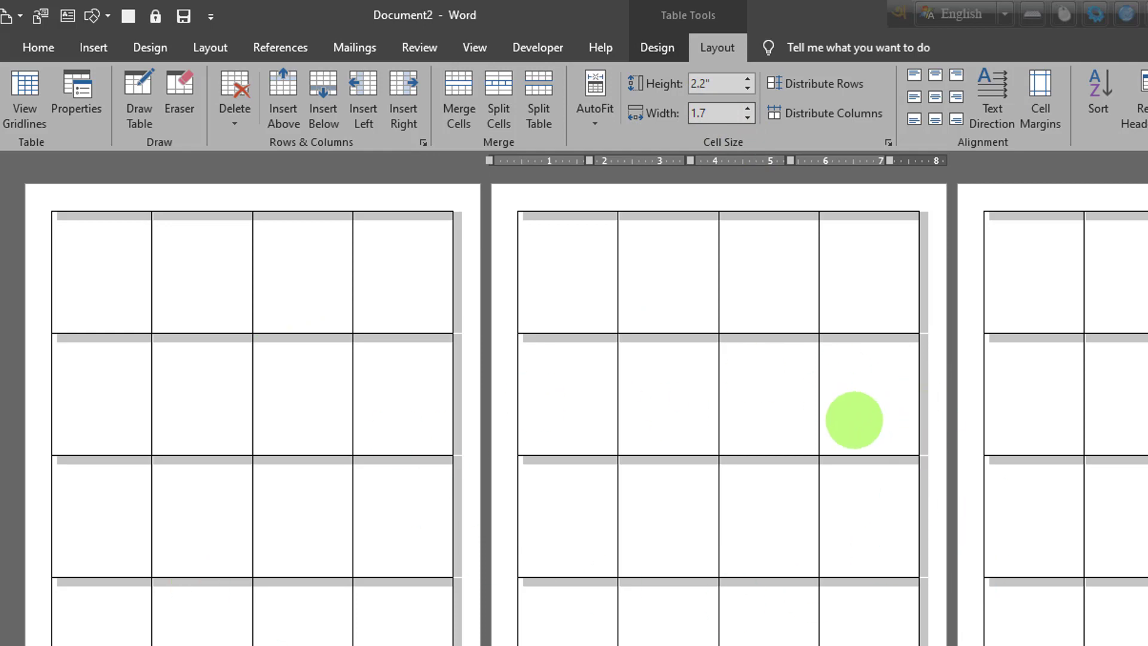
{"action": "left_click", "coordinate": [112, 268]}
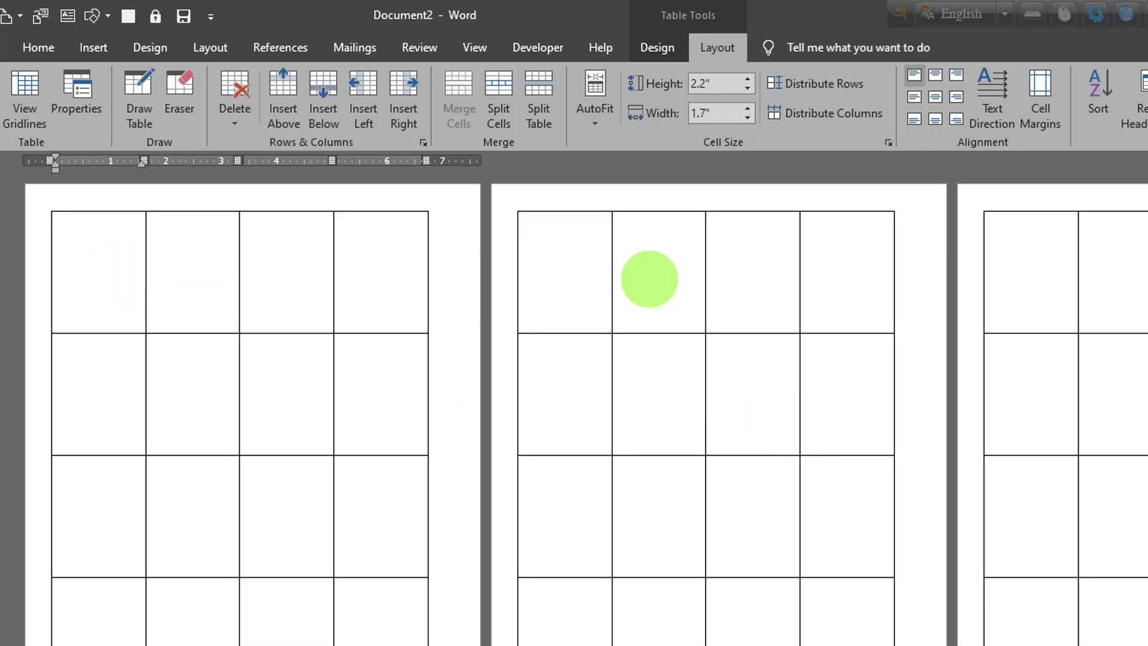
Step: Reduce the top and bottom page margins to 0.3" for the whole document
{"action": "scroll", "coordinate": [574, 412], "scroll_direction": "down", "scroll_amount": 2}
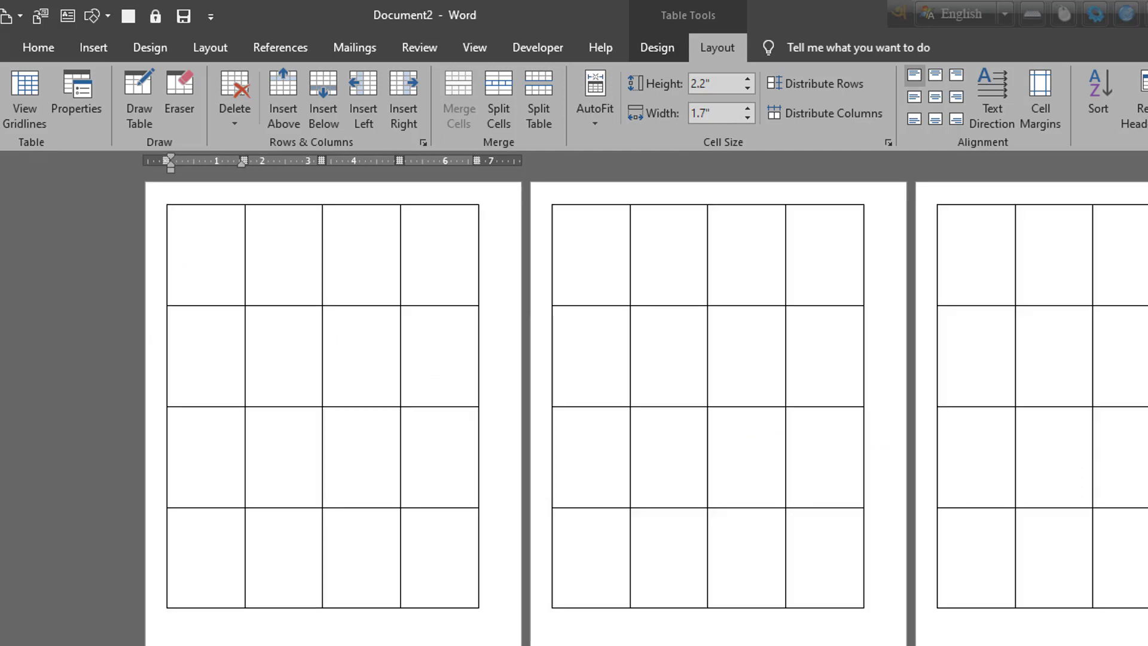
{"action": "scroll", "coordinate": [671, 505], "scroll_direction": "down", "scroll_amount": 3}
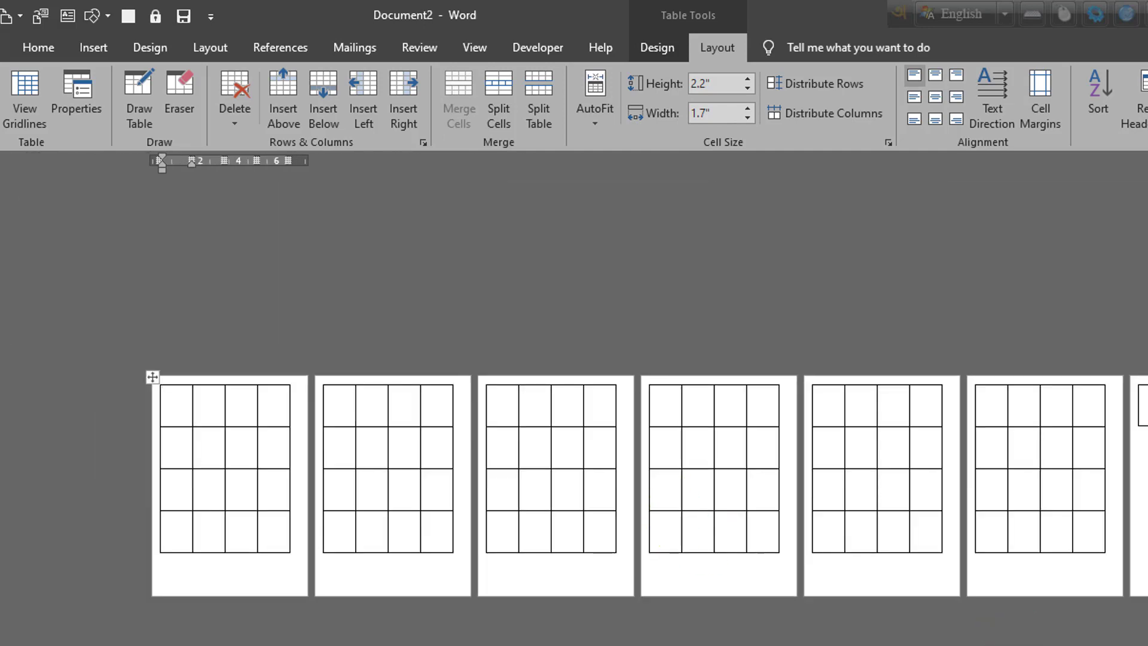
{"action": "scroll", "coordinate": [671, 504], "scroll_direction": "up", "scroll_amount": 5}
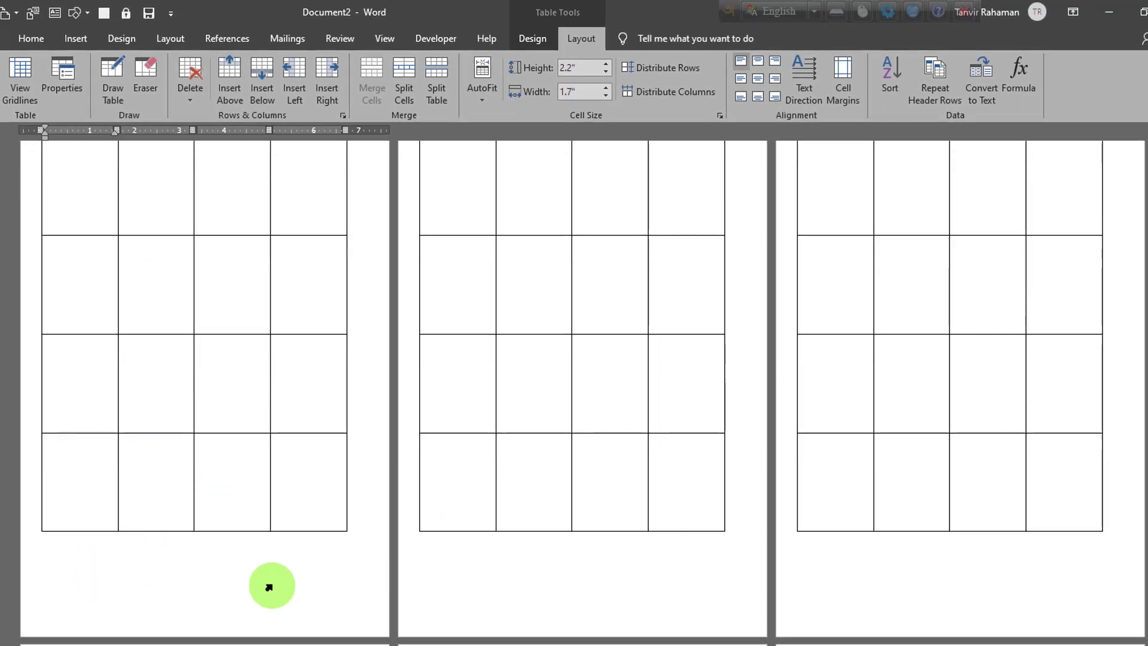
{"action": "scroll", "coordinate": [269, 587], "scroll_direction": "up", "scroll_amount": 1}
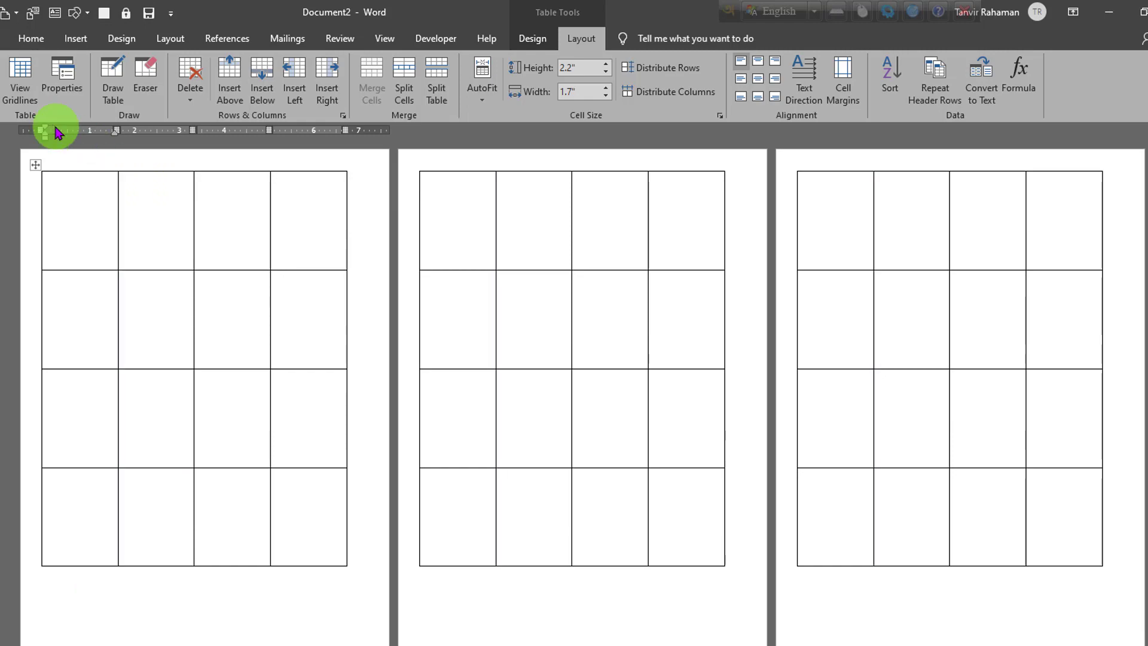
{"action": "left_click", "coordinate": [160, 38]}
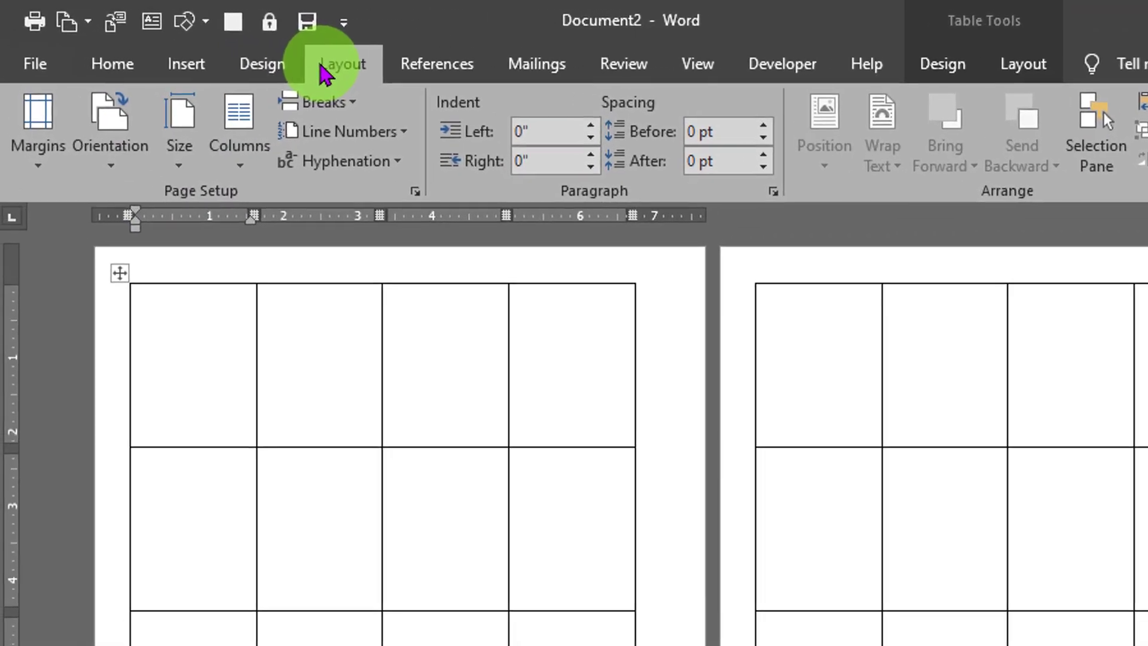
{"action": "left_click", "coordinate": [40, 137]}
{"action": "left_click", "coordinate": [120, 616]}
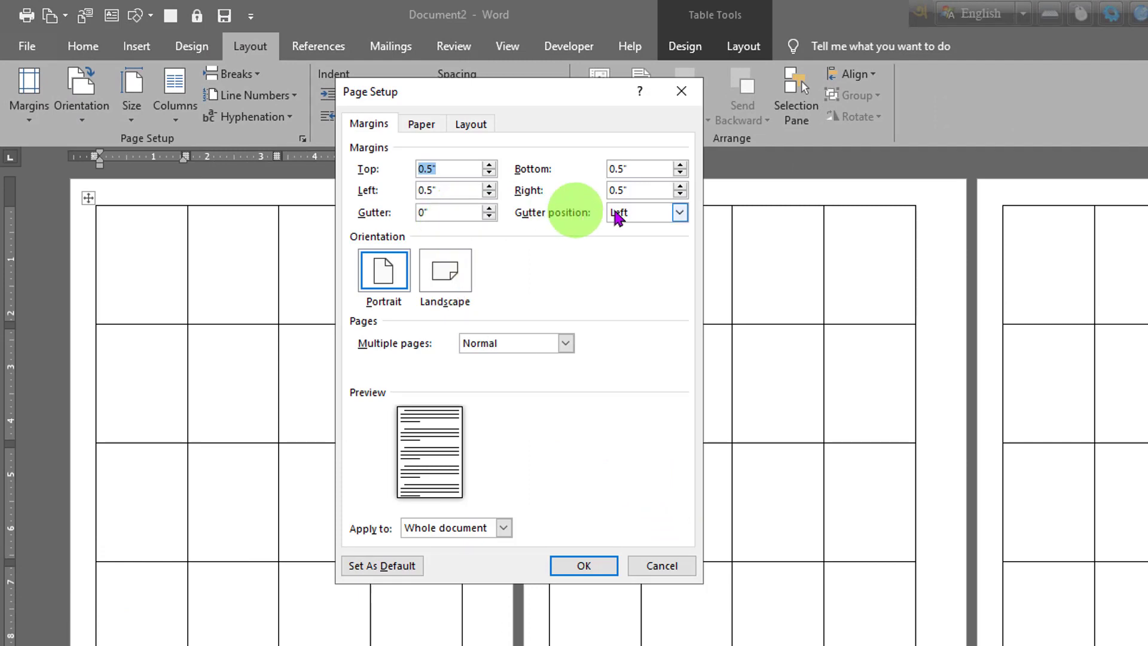
{"action": "left_click", "coordinate": [646, 169]}
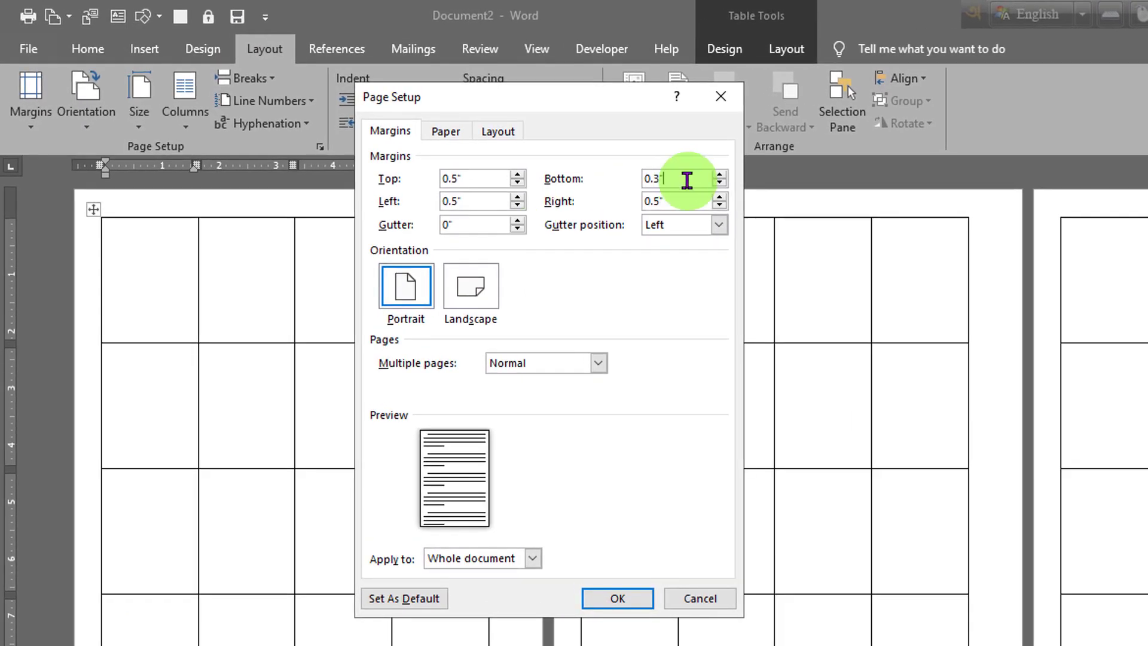
{"action": "left_click", "coordinate": [517, 182]}
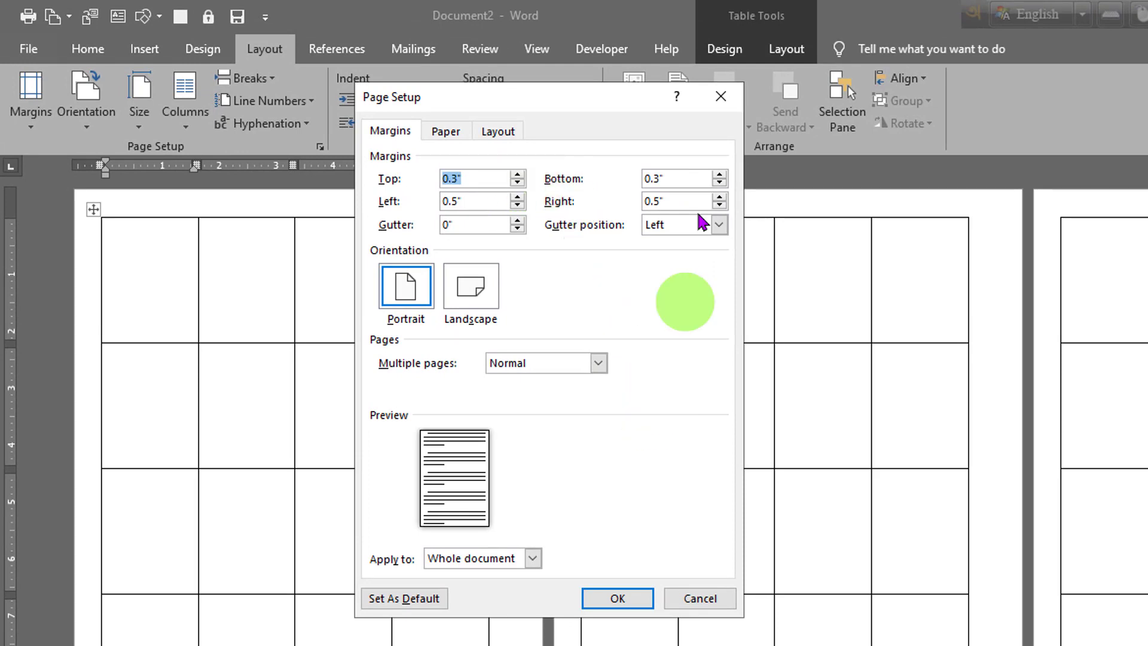
{"action": "left_click", "coordinate": [719, 183]}
{"action": "left_click", "coordinate": [617, 597]}
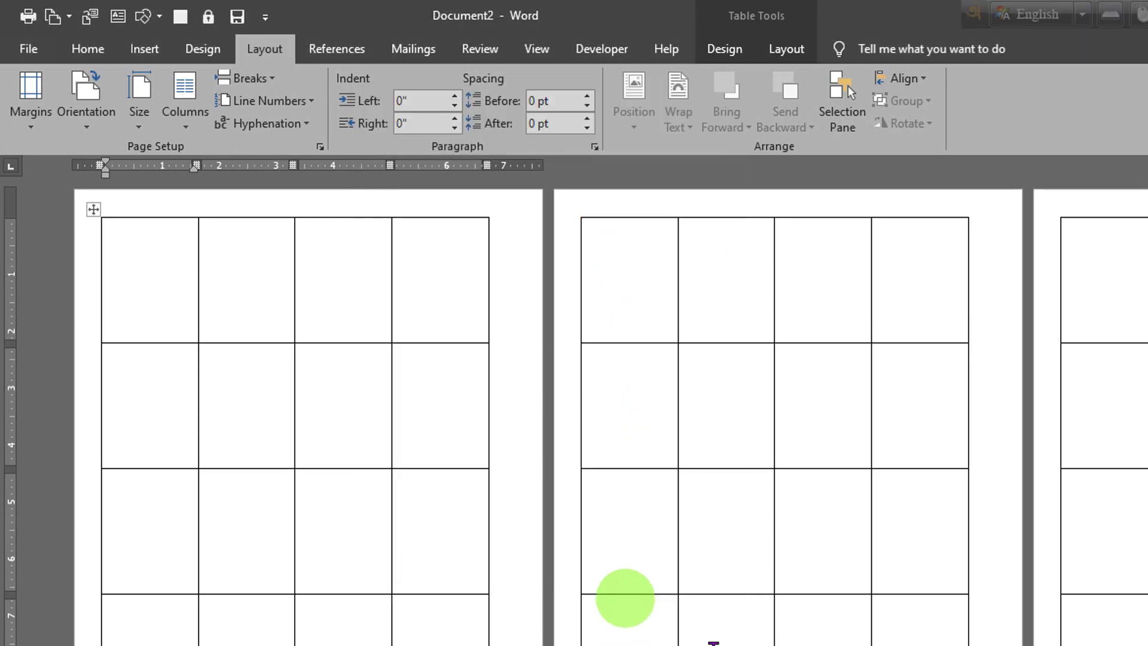
{"action": "scroll", "coordinate": [577, 522], "scroll_direction": "down", "scroll_amount": 2}
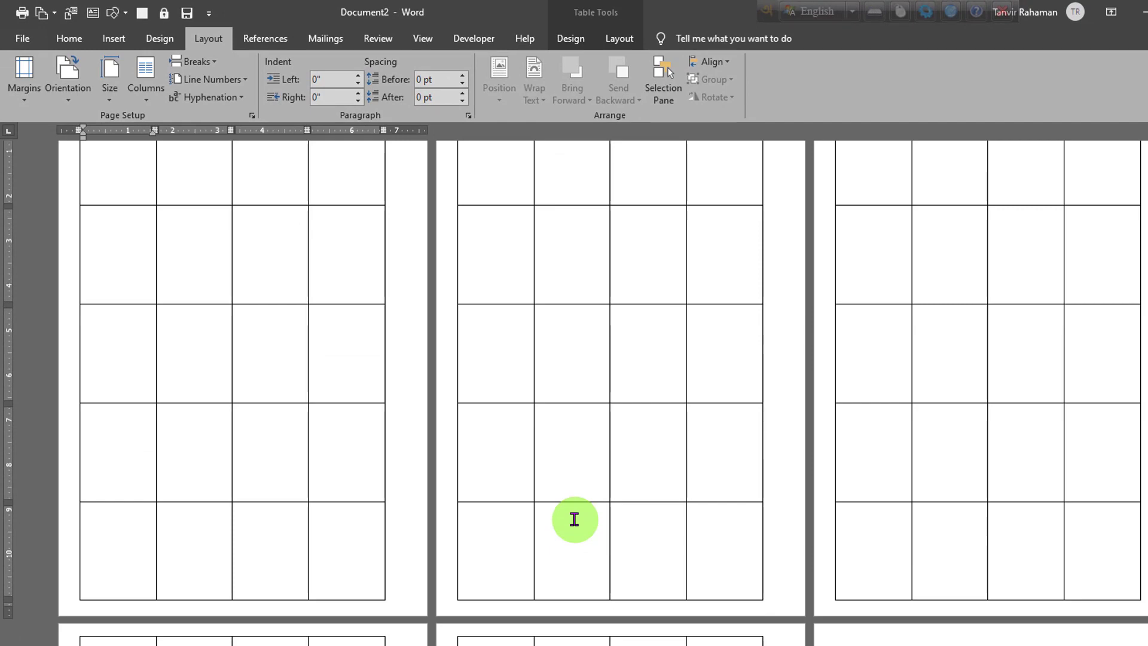
{"action": "scroll", "coordinate": [574, 518], "scroll_direction": "up", "scroll_amount": 2}
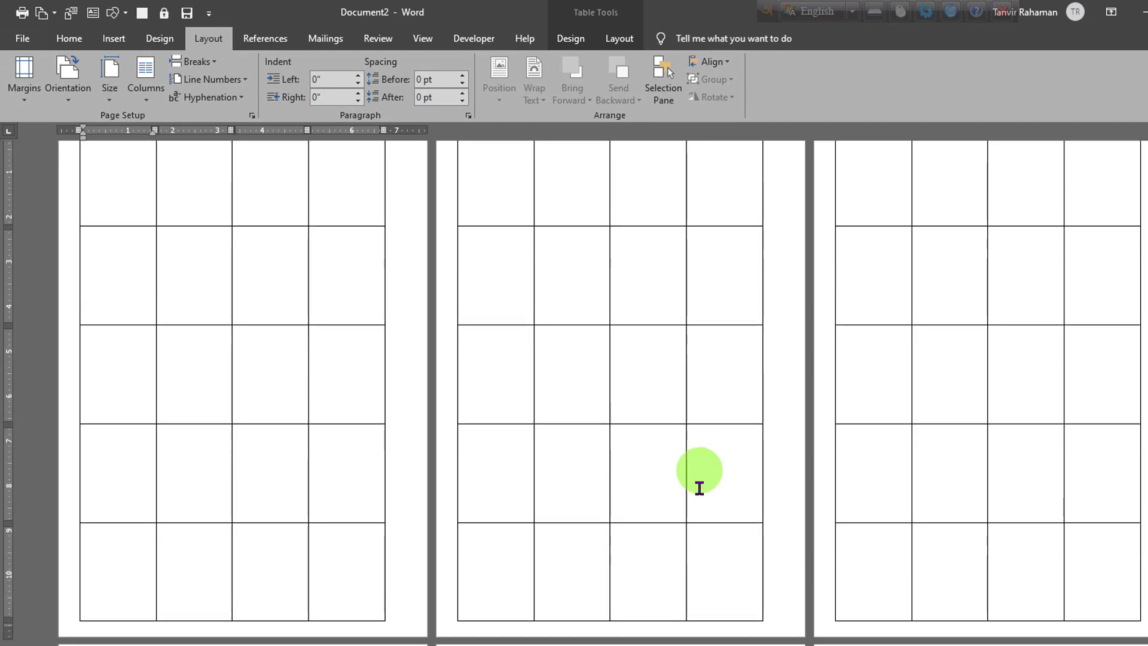
Step: Center the whole table horizontally on the page, leaving its text wrapping set to None
{"action": "scroll", "coordinate": [696, 534], "scroll_direction": "up", "scroll_amount": 2}
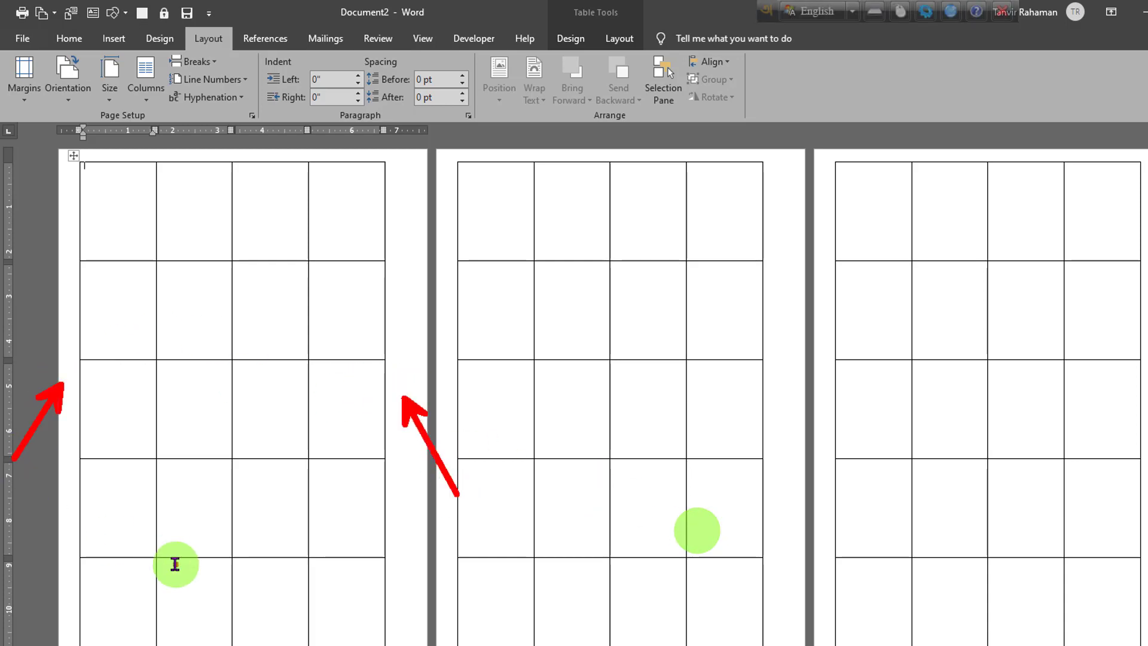
{"action": "left_click", "coordinate": [71, 154]}
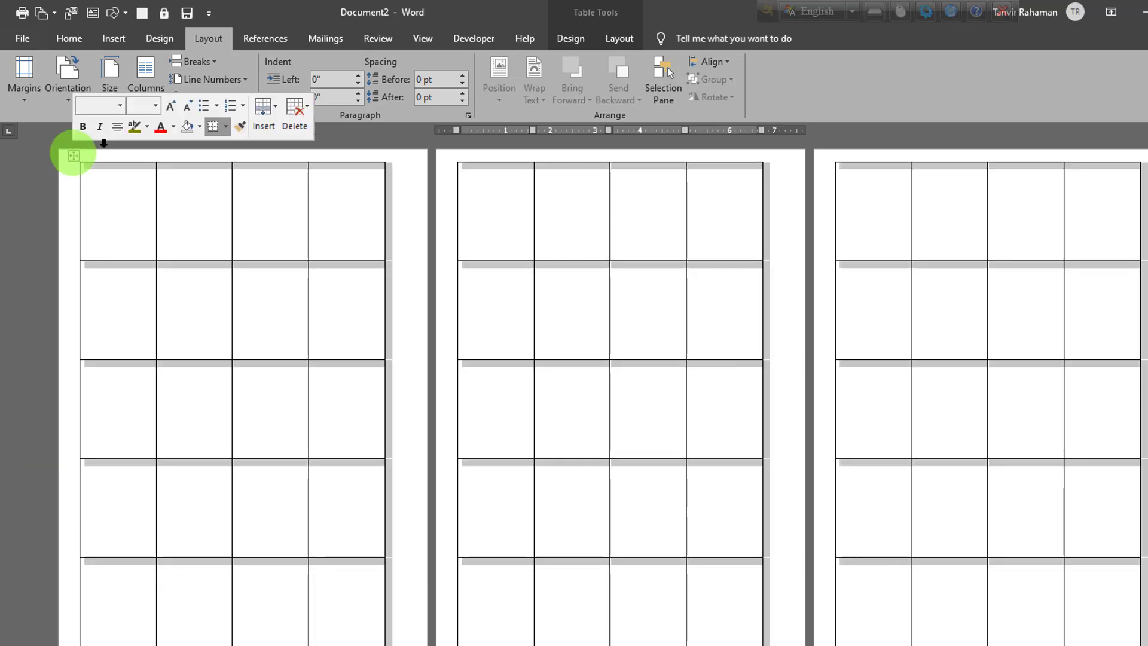
{"action": "left_click", "coordinate": [605, 42]}
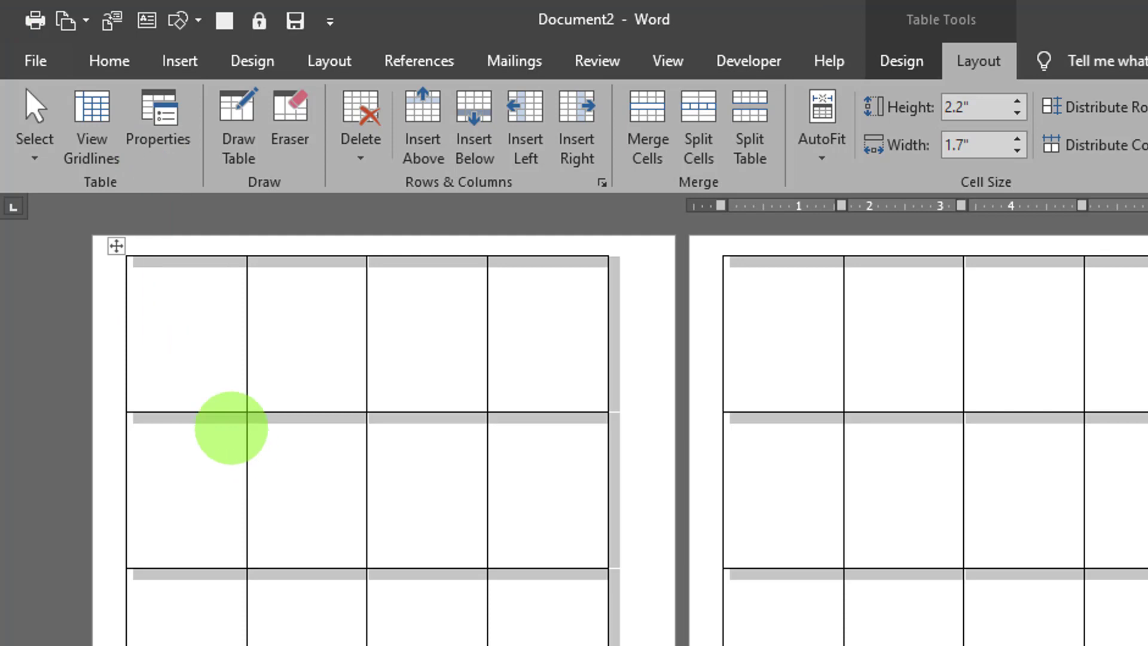
{"action": "left_click", "coordinate": [158, 111]}
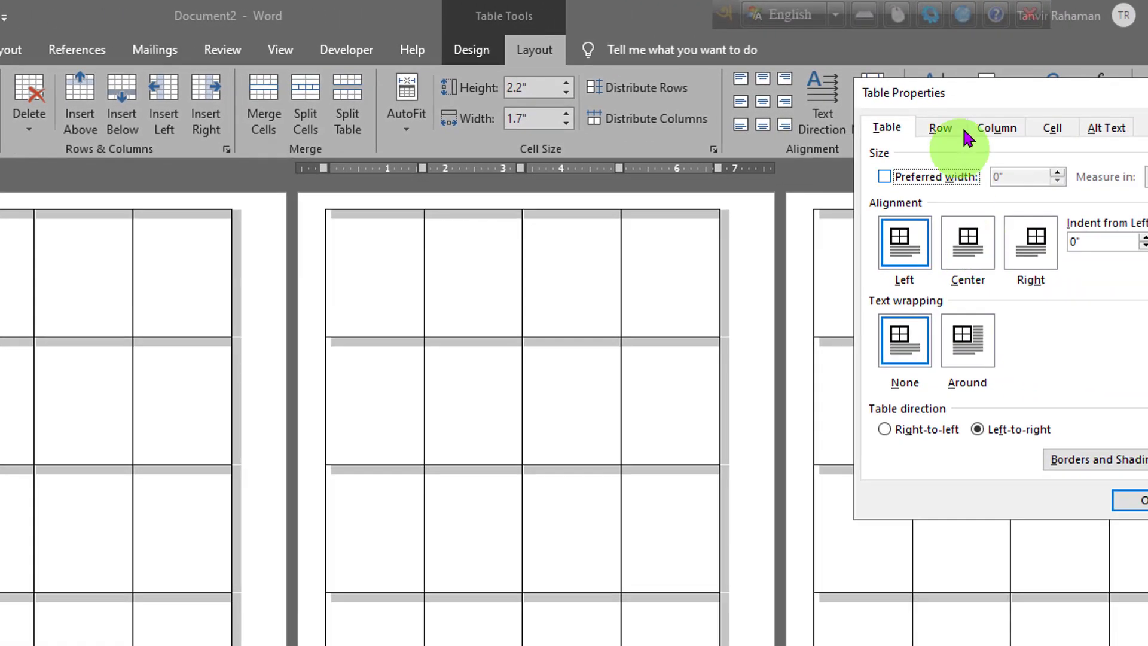
{"action": "left_click_drag", "start_coordinate": [976, 86], "coordinate": [241, 146]}
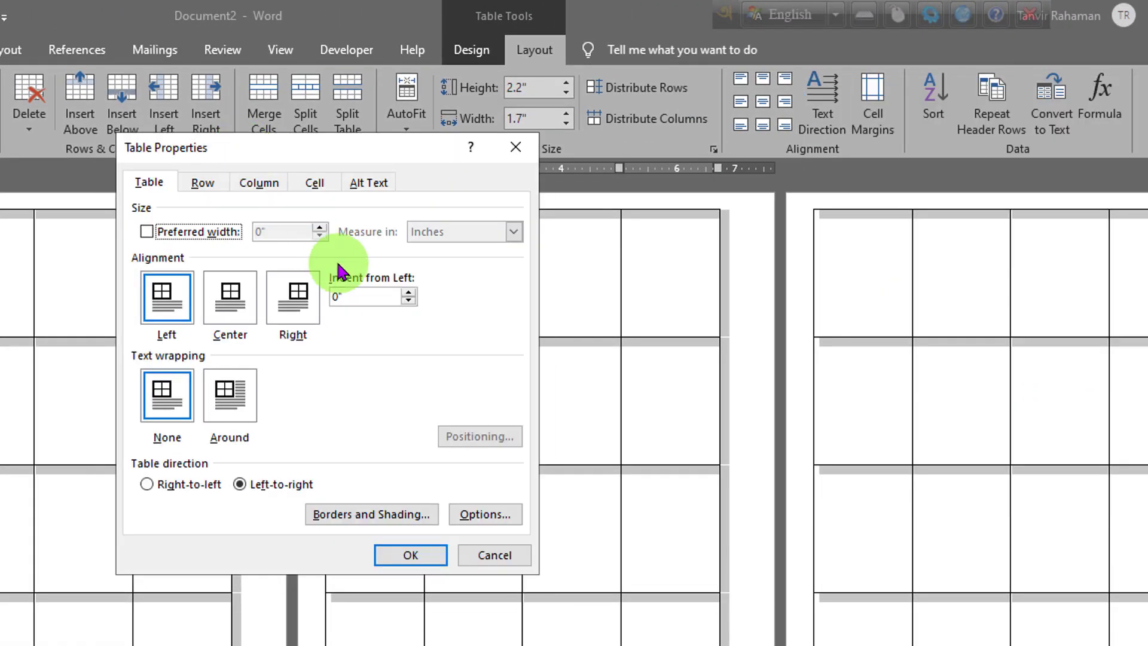
{"action": "left_click", "coordinate": [246, 316]}
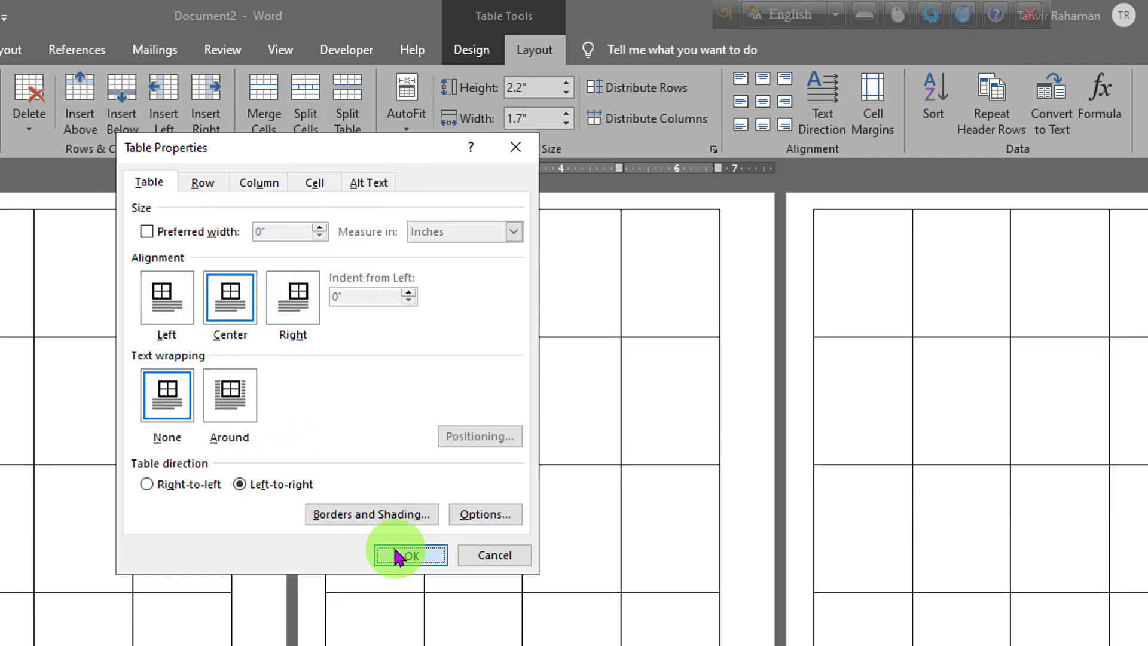
{"action": "left_click", "coordinate": [392, 552]}
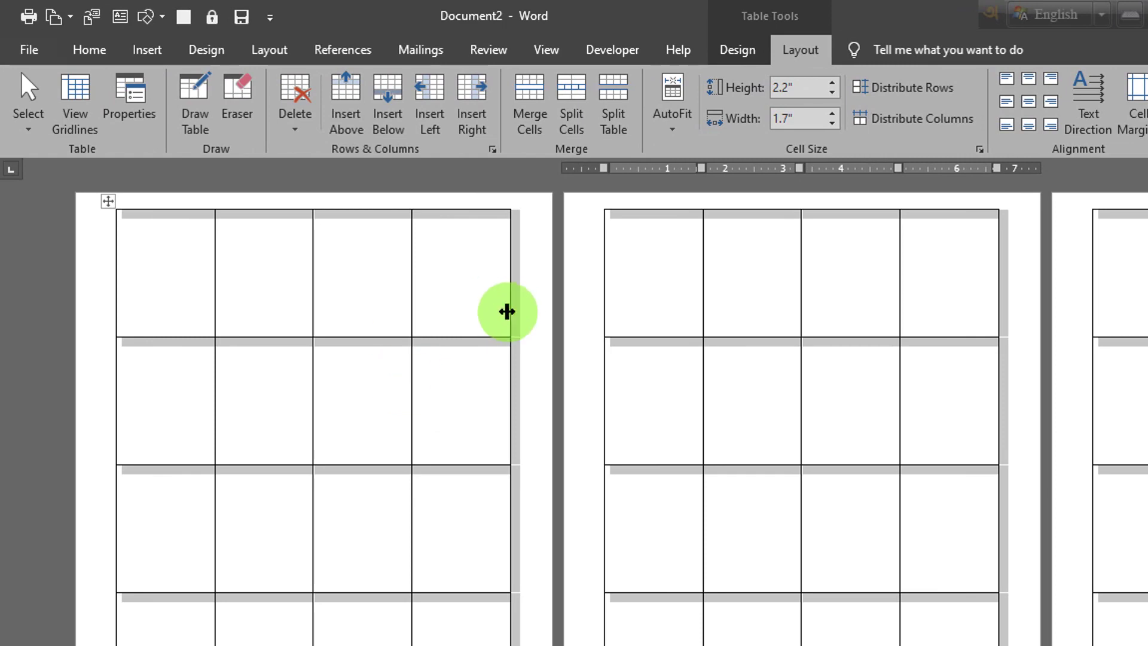
Step: Insert the portrait JPG of the man in glasses from G:\All Picture into the last cell of the table's first row
{"action": "left_click", "coordinate": [449, 290]}
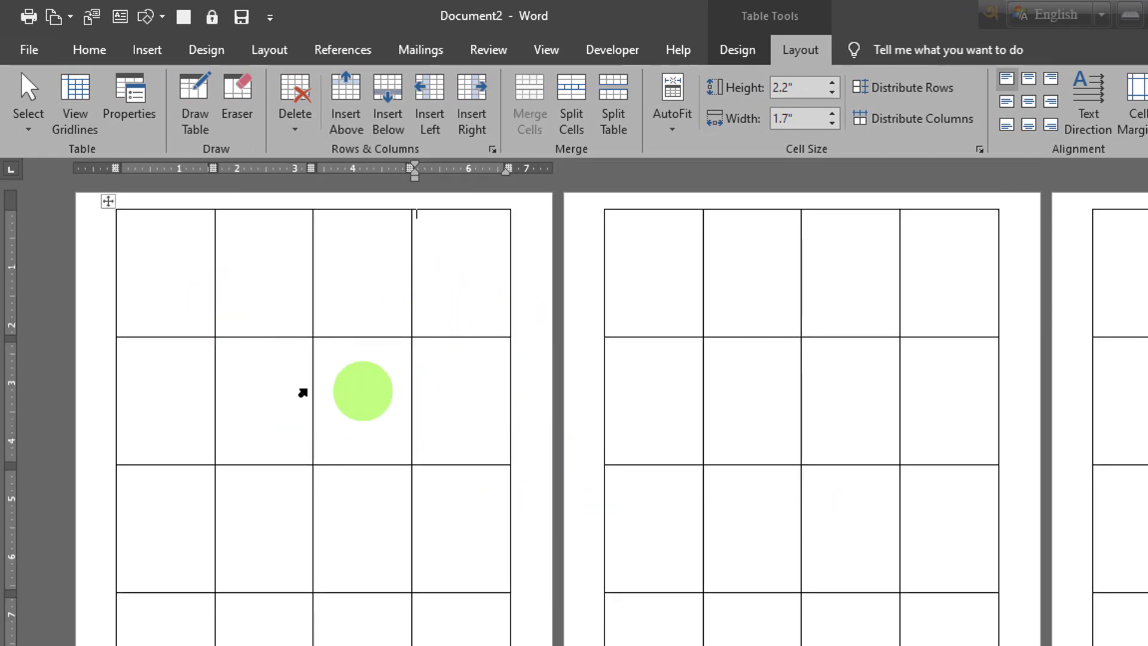
{"action": "left_click", "coordinate": [147, 51]}
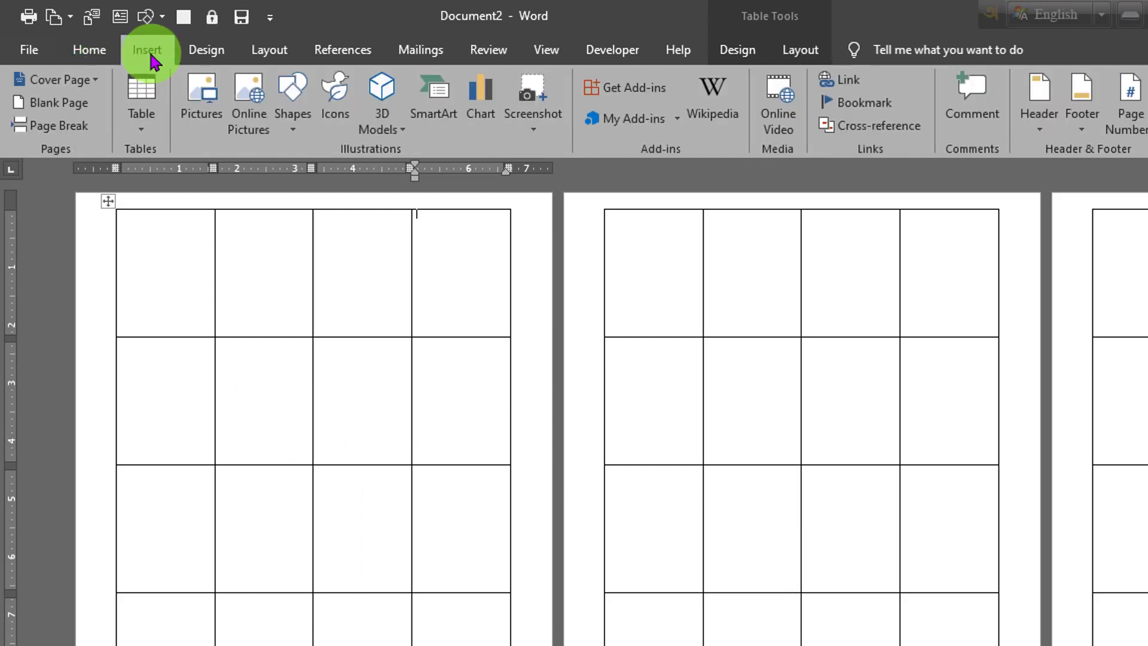
{"action": "left_click", "coordinate": [193, 113]}
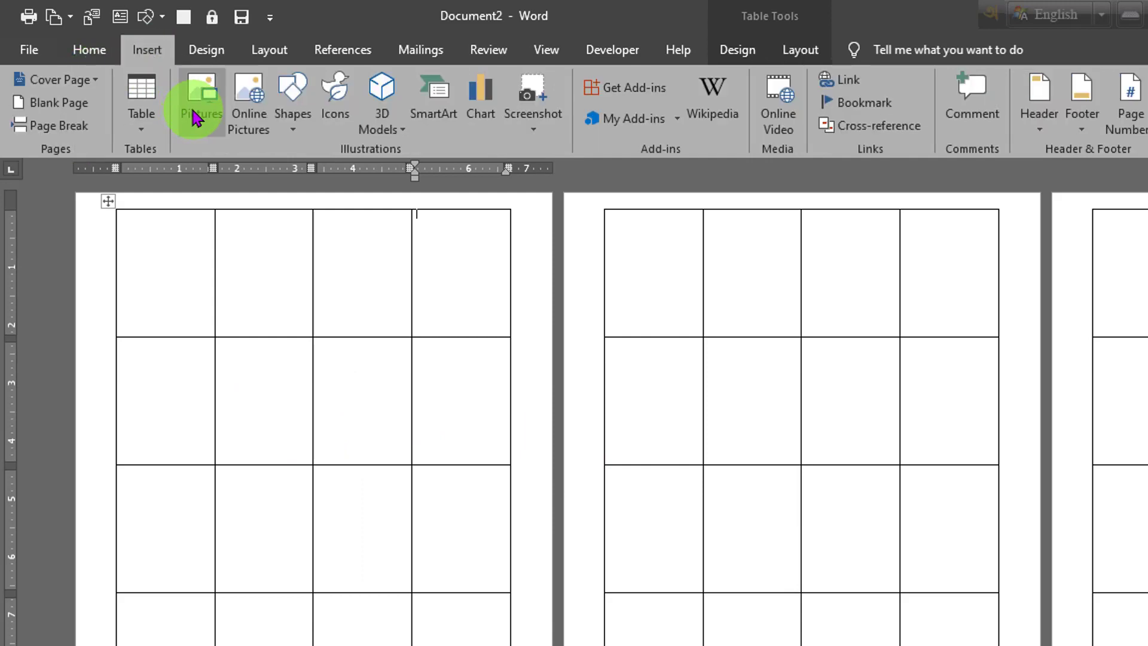
{"action": "scroll", "coordinate": [129, 495], "scroll_direction": "down", "scroll_amount": 1}
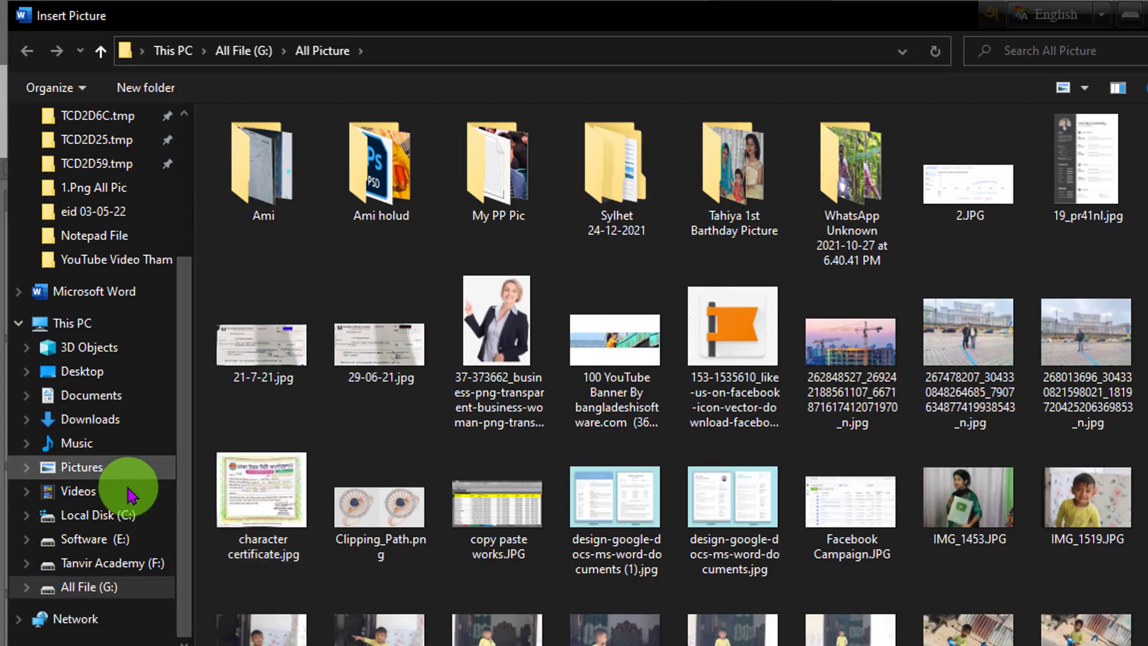
{"action": "left_click", "coordinate": [109, 589]}
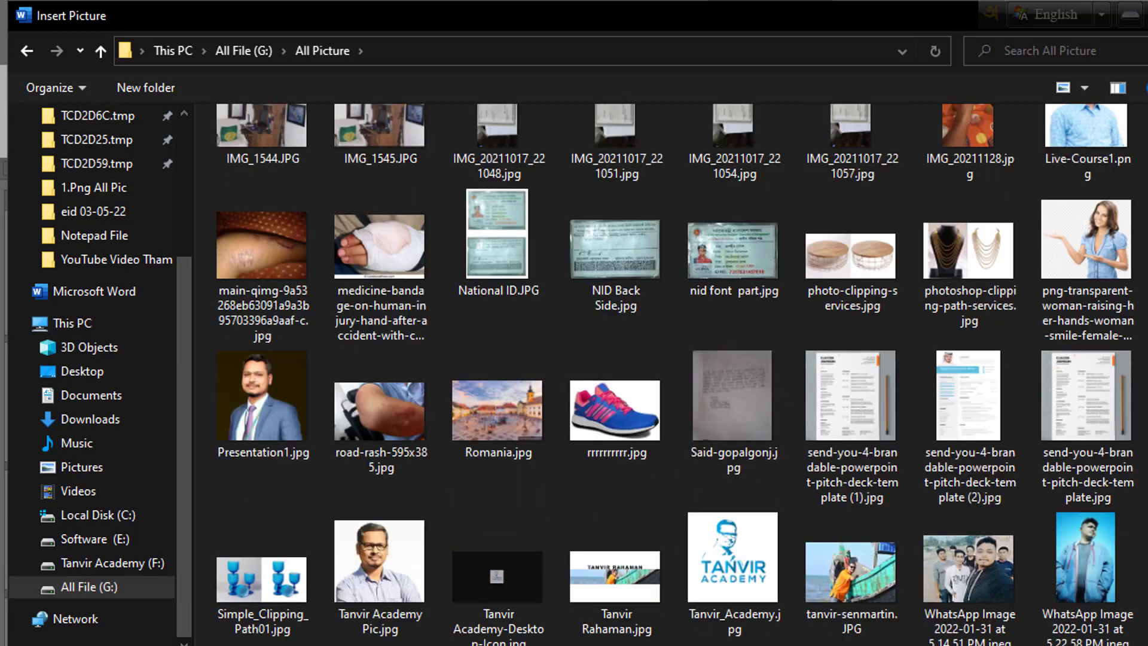
{"action": "double_click", "coordinate": [385, 573]}
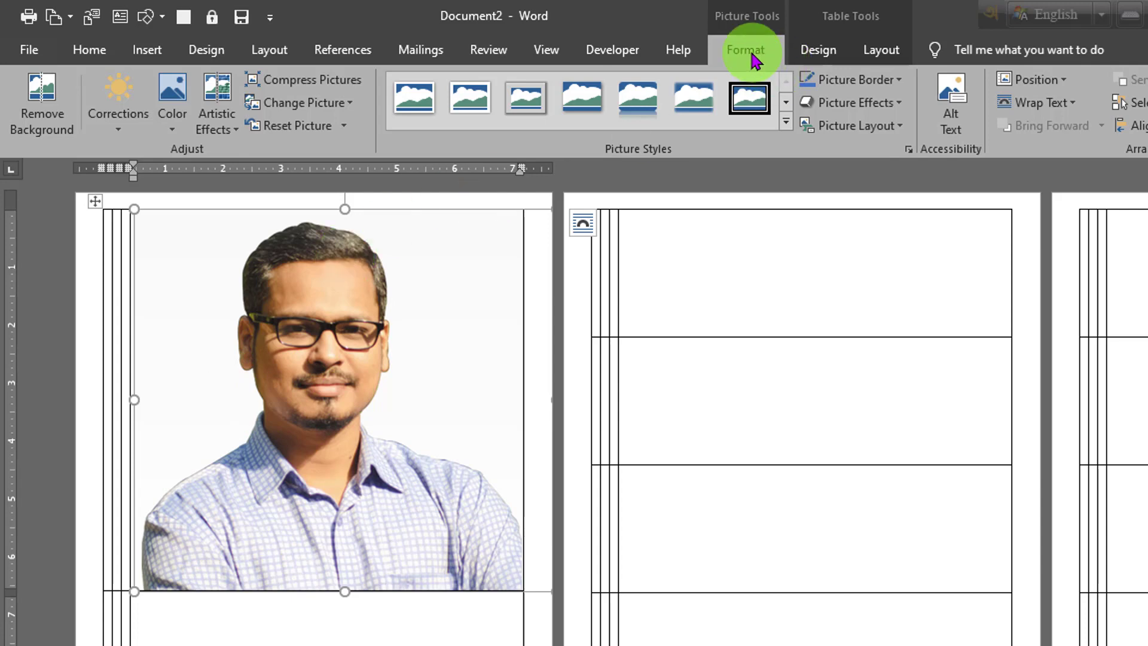
Step: Set the picture's text wrapping to In Front of Text and move it over the table's first column
{"action": "left_click", "coordinate": [1059, 110]}
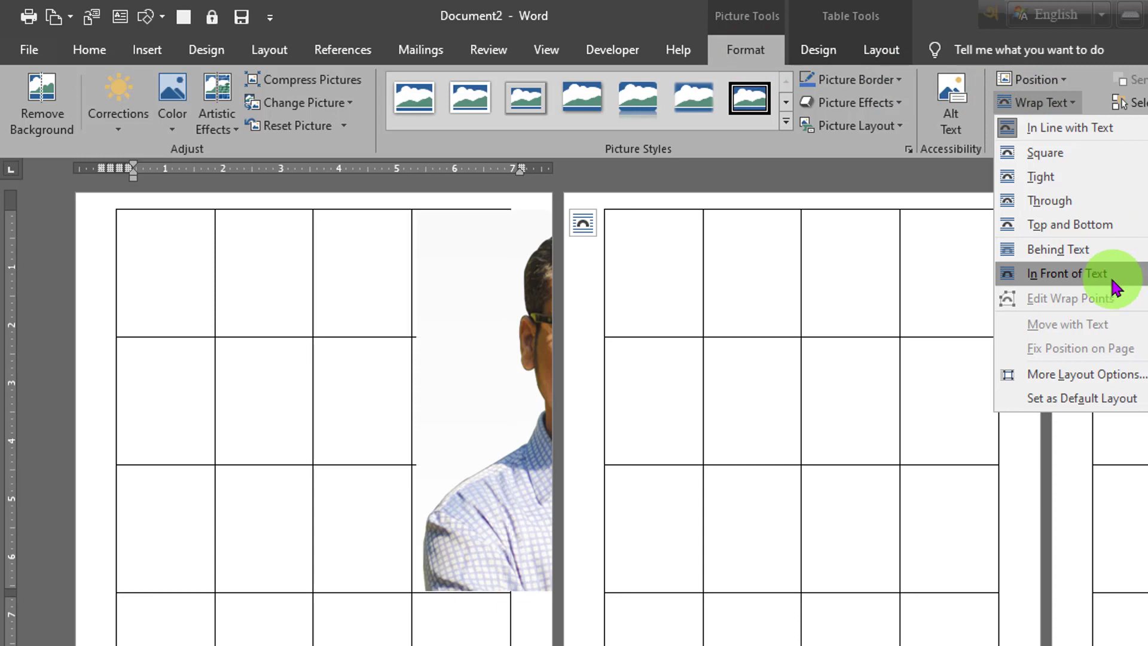
{"action": "left_click", "coordinate": [1113, 281]}
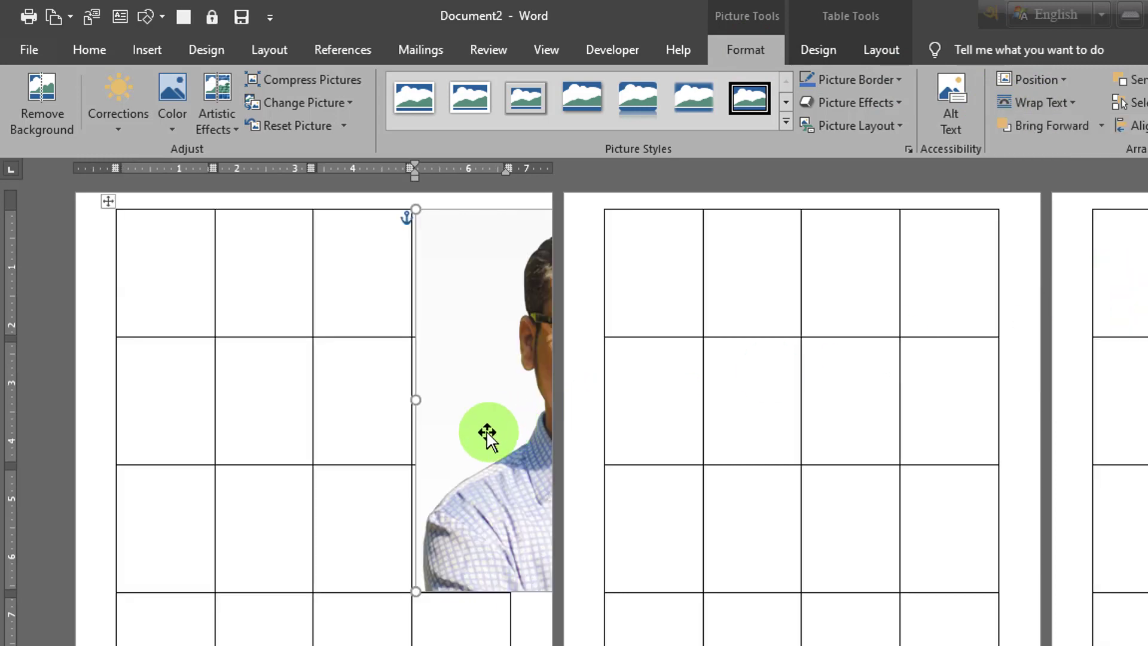
{"action": "left_click_drag", "start_coordinate": [478, 435], "coordinate": [175, 443]}
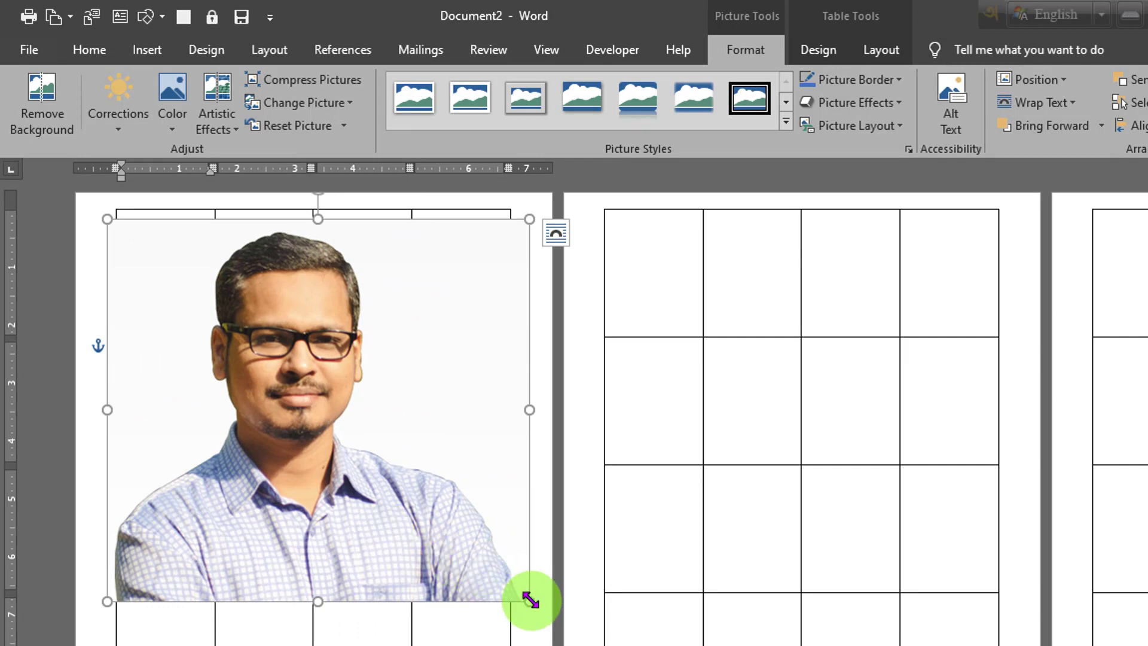
Step: Shrink the picture to about 2.05" high by 2.27" wide and align its upper edge with the table's first row
{"action": "left_click_drag", "start_coordinate": [529, 601], "coordinate": [168, 338]}
{"action": "scroll", "coordinate": [777, 444], "scroll_direction": "up", "scroll_amount": 3}
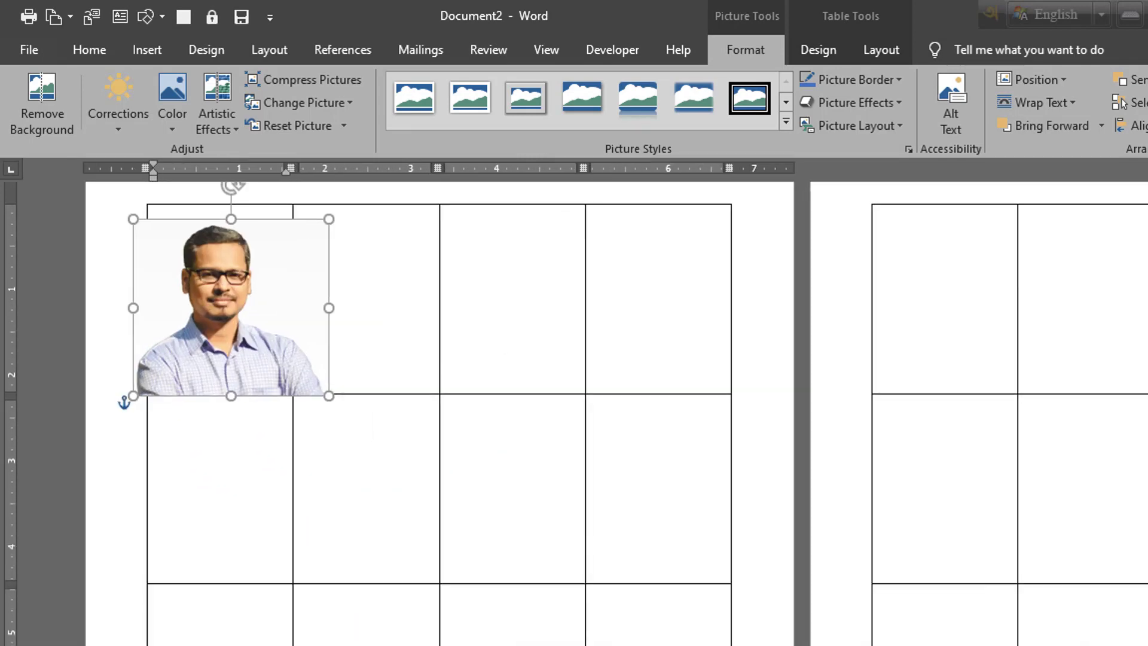
{"action": "left_click_drag", "start_coordinate": [598, 360], "coordinate": [597, 341]}
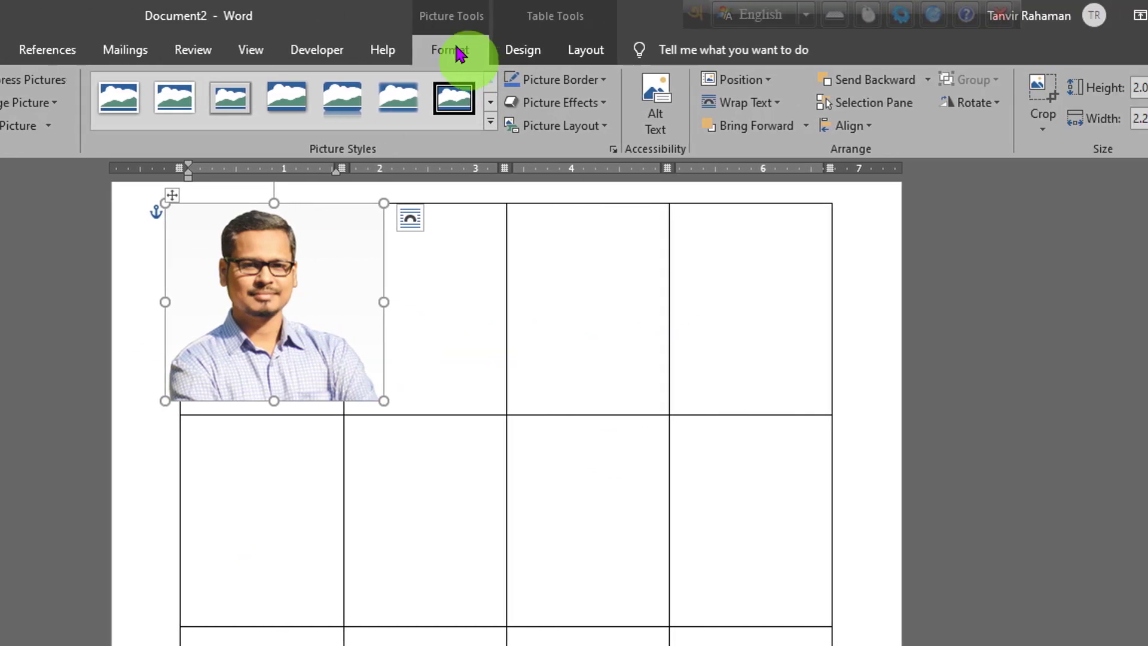
Step: Crop both sides of the picture to a width of about 1.55" so it fits inside the first cell
{"action": "left_click", "coordinate": [958, 95]}
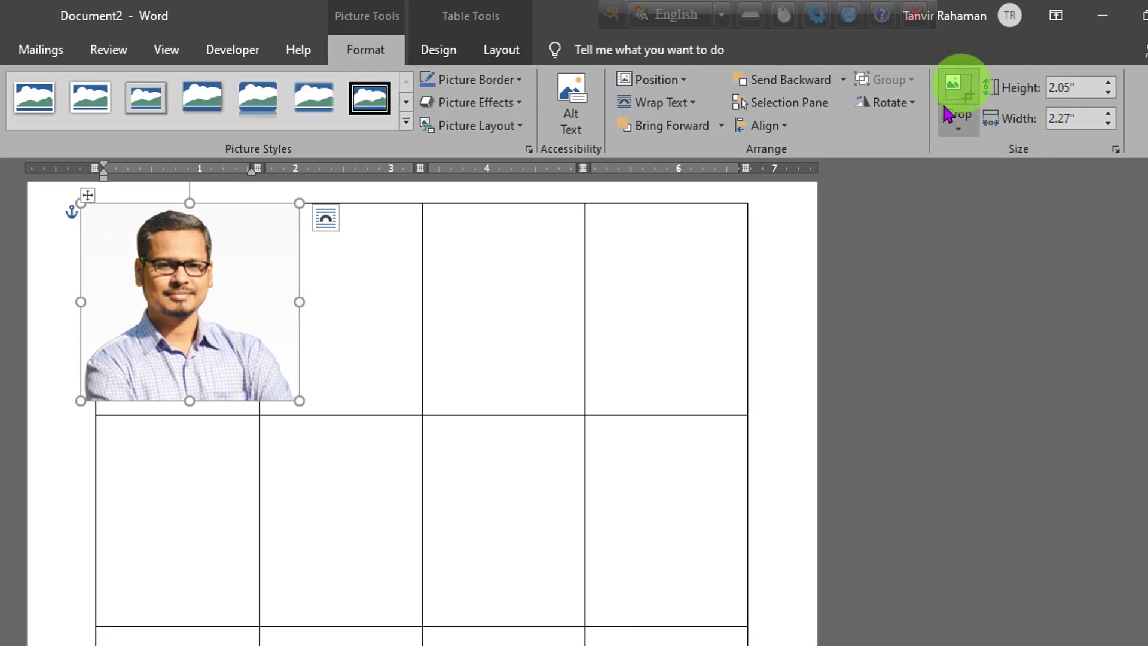
{"action": "left_click_drag", "start_coordinate": [298, 304], "coordinate": [248, 302]}
{"action": "left_click_drag", "start_coordinate": [248, 302], "coordinate": [248, 302]}
{"action": "left_click_drag", "start_coordinate": [82, 297], "coordinate": [103, 296]}
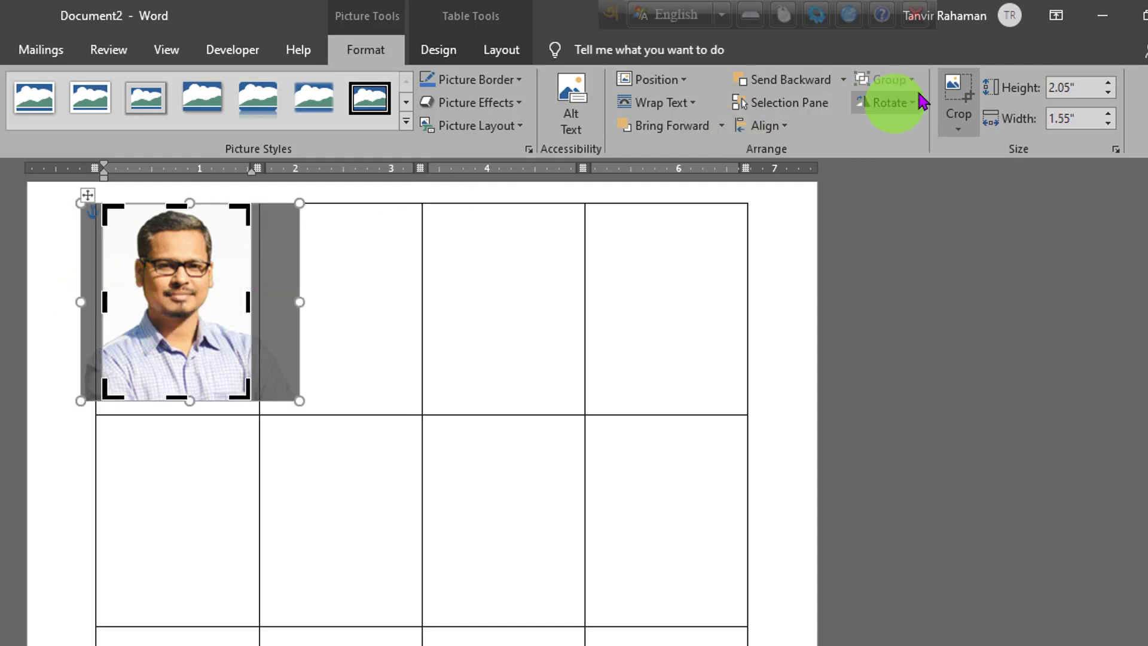
{"action": "left_click", "coordinate": [959, 96]}
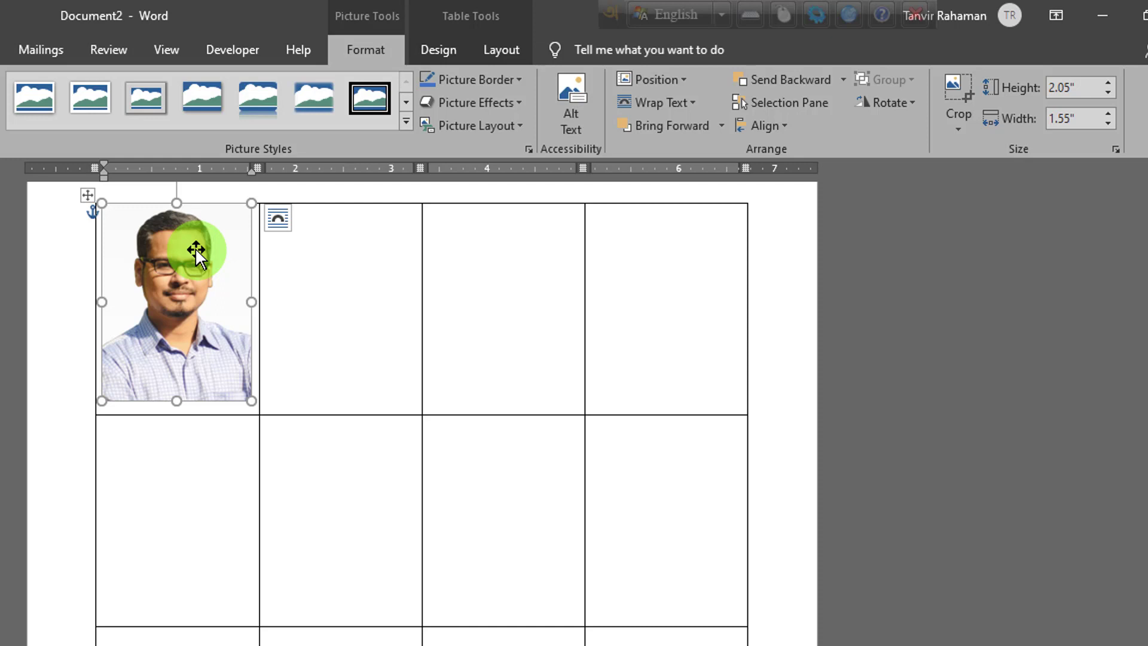
Step: Give the photo a Black, Text 1 border of 1½ pt and nudge it slightly down within its cell
{"action": "left_click", "coordinate": [478, 79]}
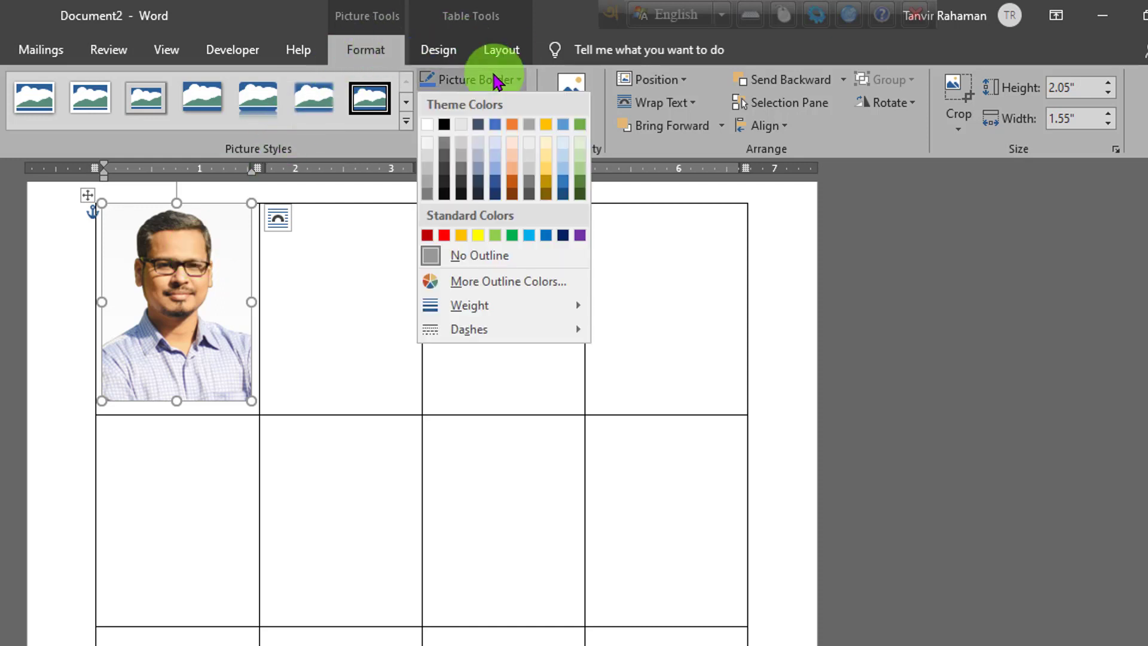
{"action": "left_click", "coordinate": [444, 124]}
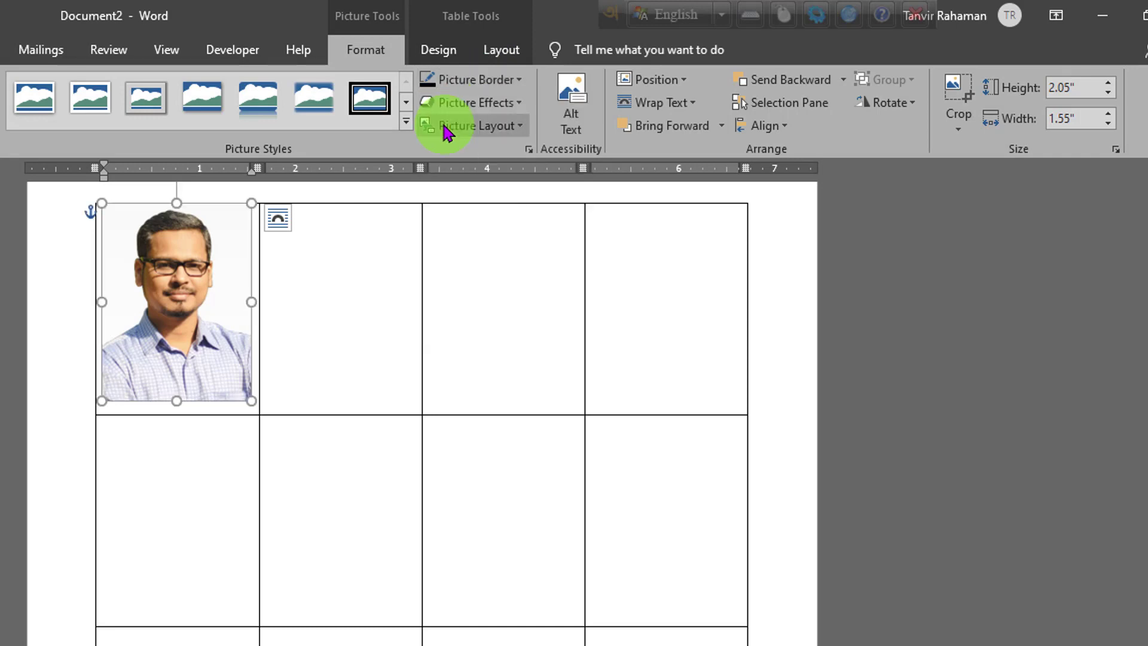
{"action": "left_click", "coordinate": [503, 81]}
{"action": "left_click", "coordinate": [525, 306]}
{"action": "left_click", "coordinate": [684, 404]}
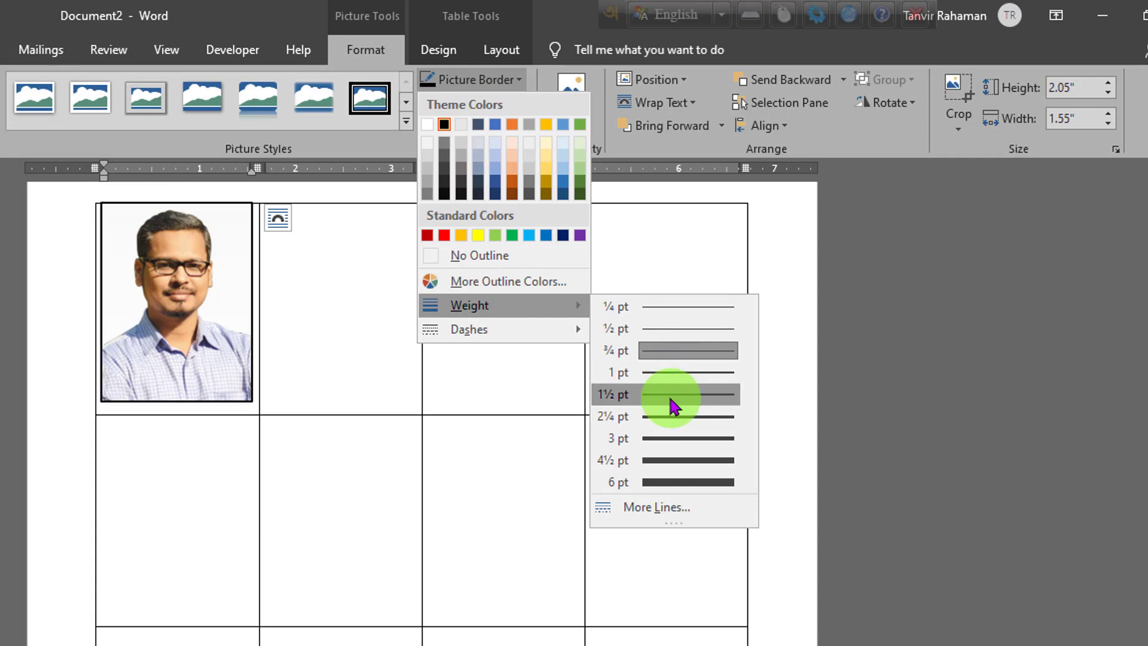
{"action": "left_click", "coordinate": [672, 406]}
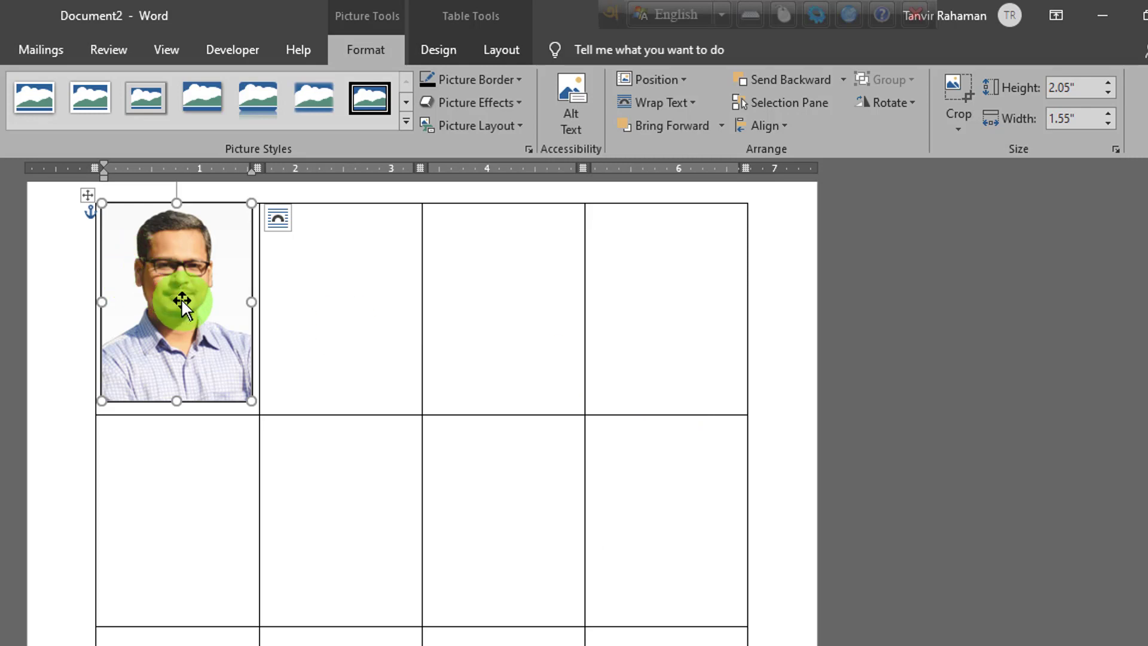
{"action": "key", "text": "Down"}
{"action": "key", "text": "Down"}
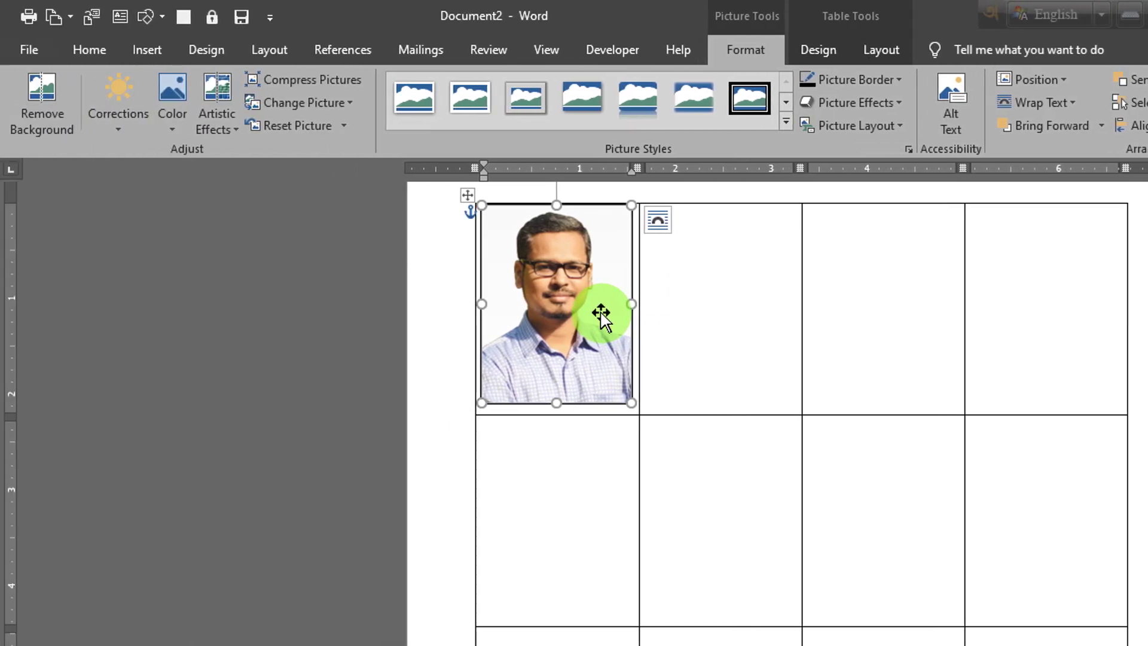
Step: Start a Labels mail merge with the Microsoft 1/4 Letter label, accepting content deletion, and undo the removal of the table and photo
{"action": "left_click", "coordinate": [433, 57]}
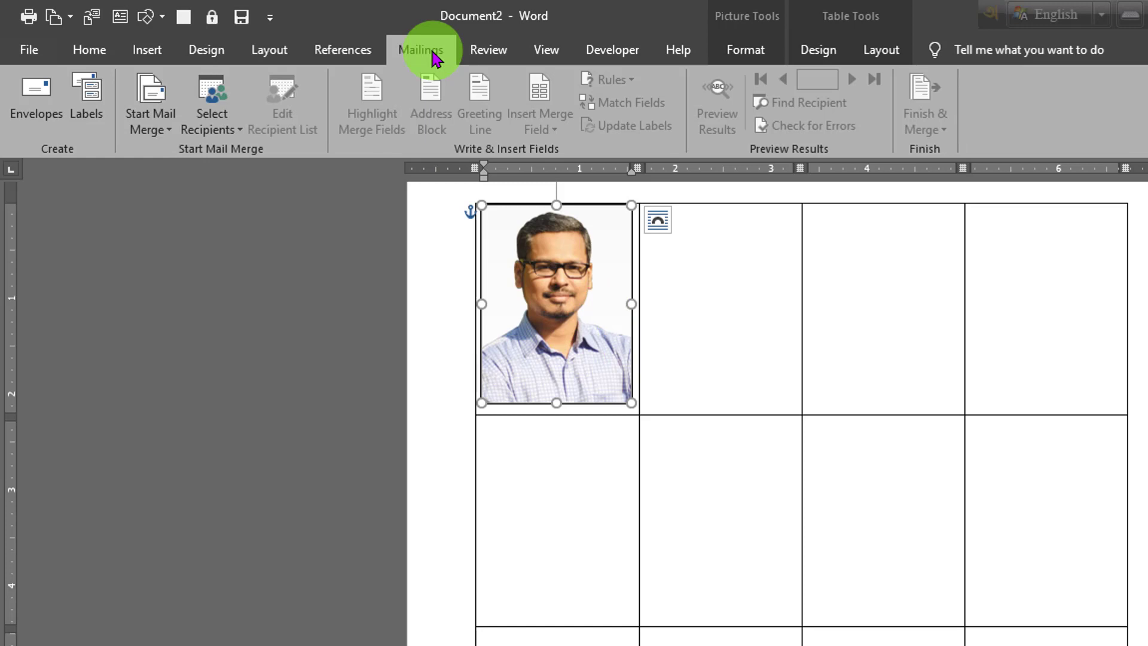
{"action": "left_click", "coordinate": [160, 115]}
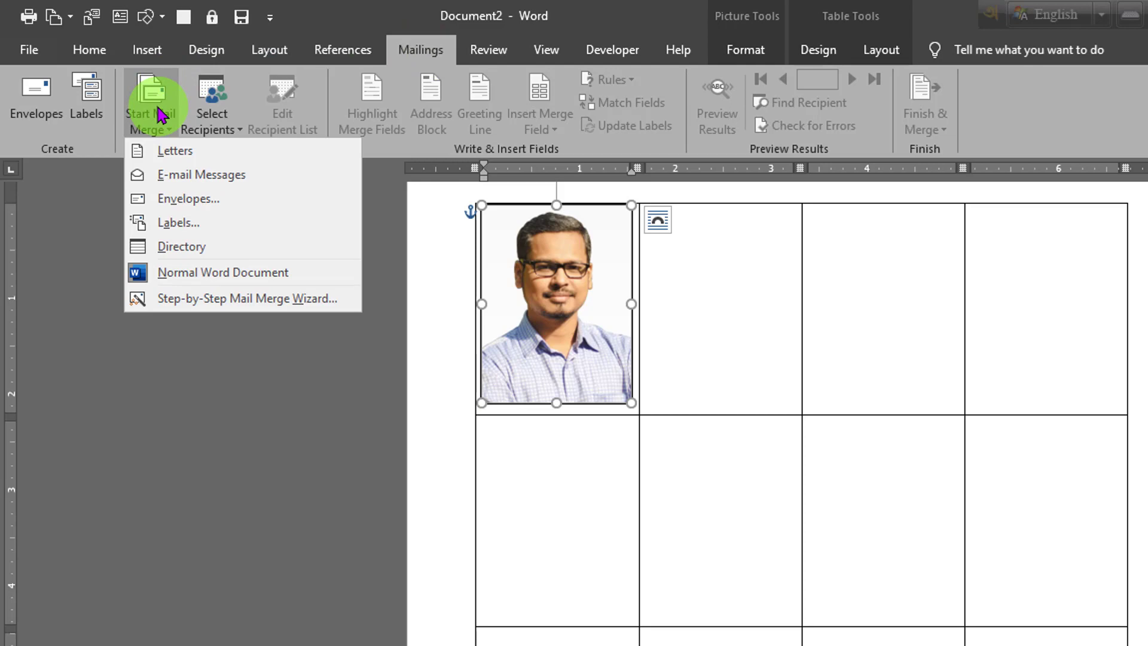
{"action": "left_click", "coordinate": [212, 230]}
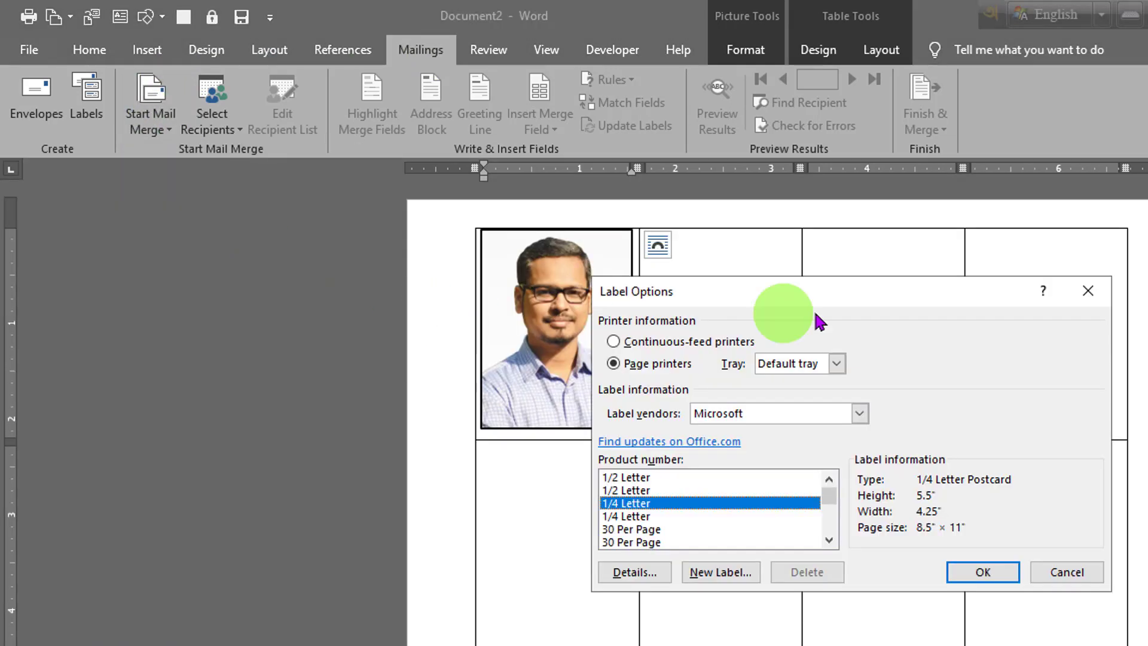
{"action": "left_click_drag", "start_coordinate": [816, 302], "coordinate": [781, 226]}
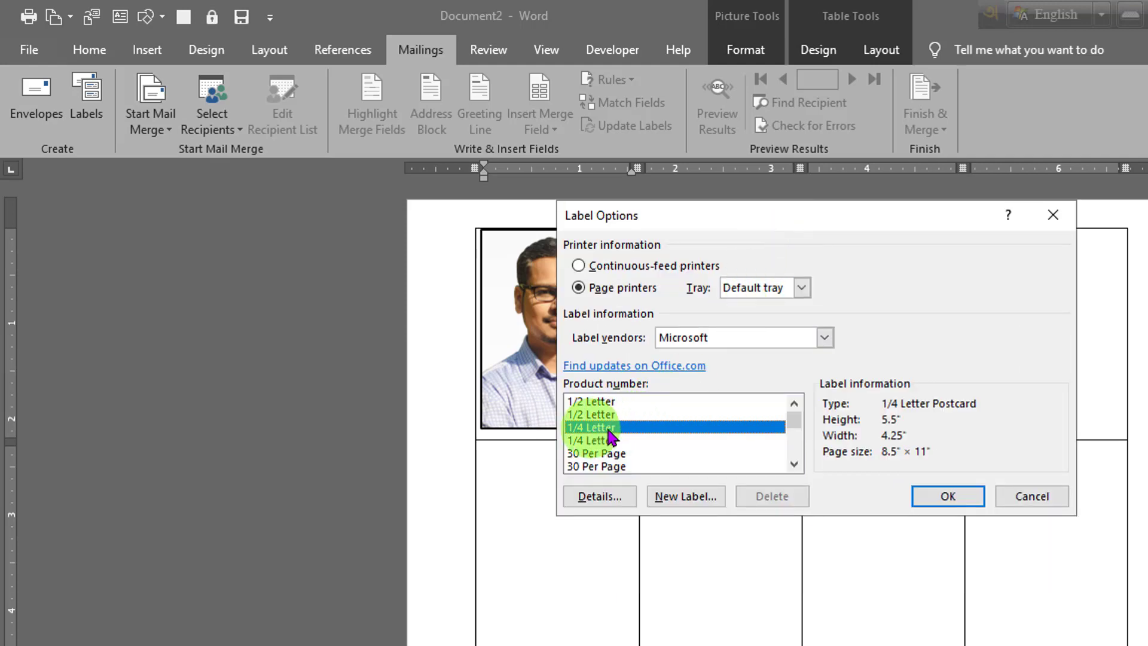
{"action": "left_click", "coordinate": [945, 496]}
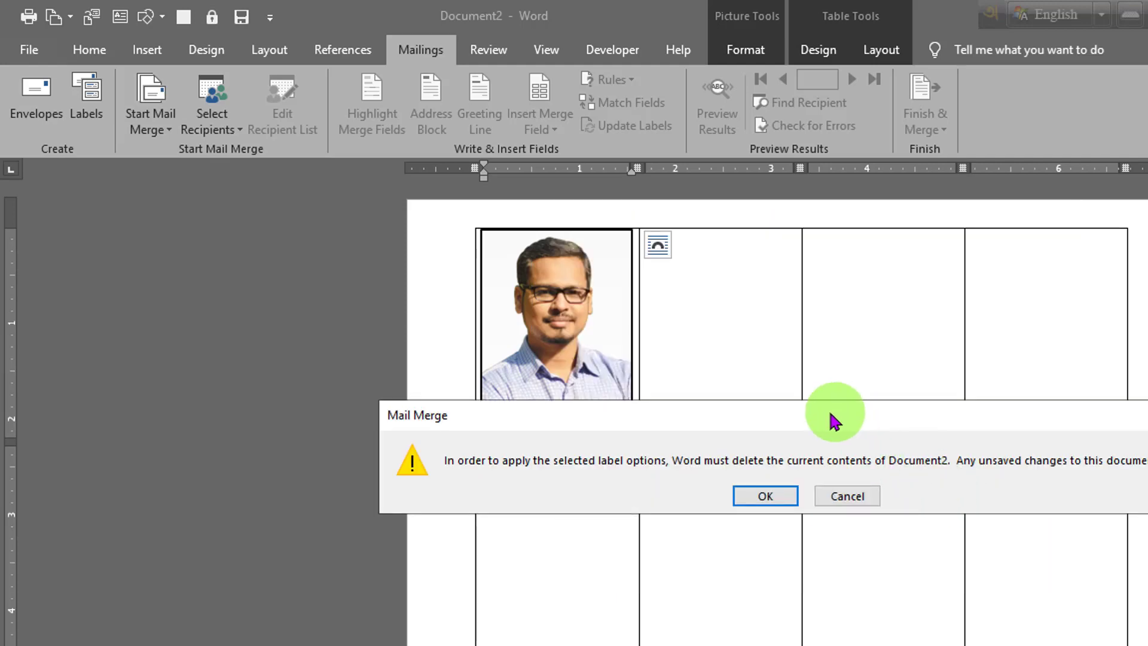
{"action": "left_click_drag", "start_coordinate": [834, 419], "coordinate": [807, 325]}
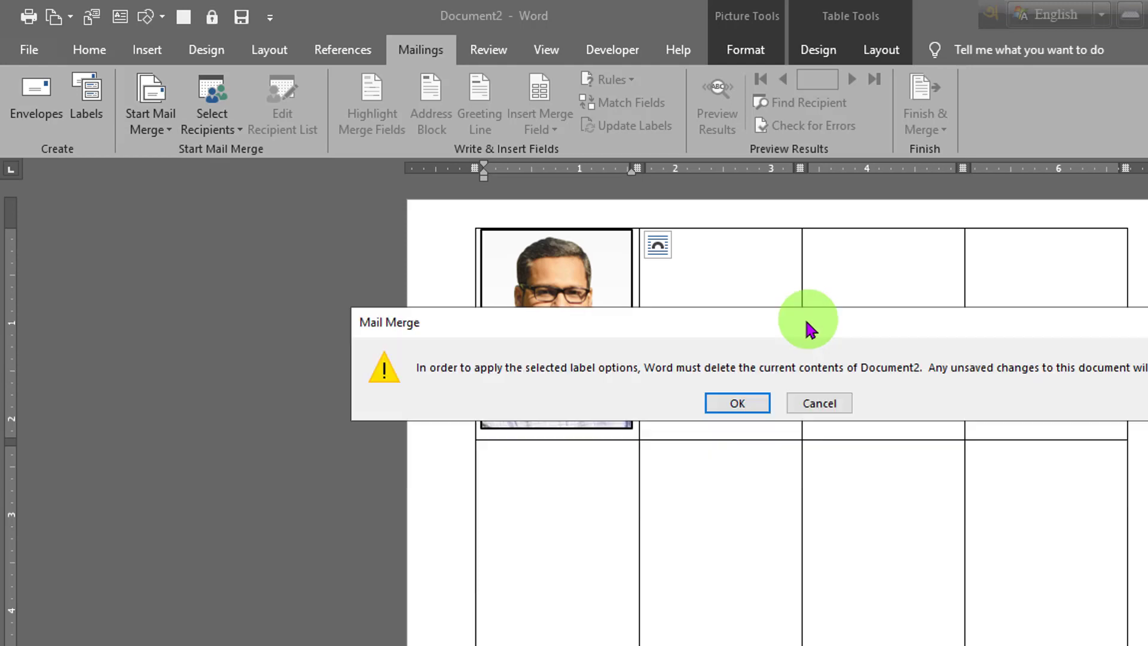
{"action": "left_click", "coordinate": [732, 406]}
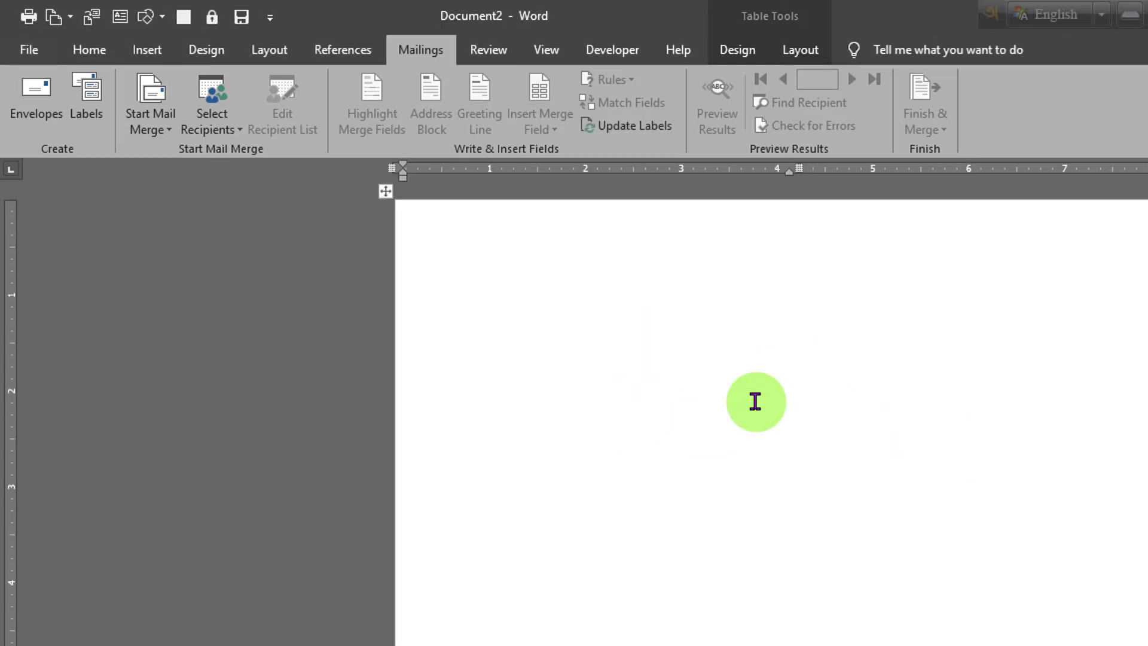
{"action": "key", "text": "ctrl+z"}
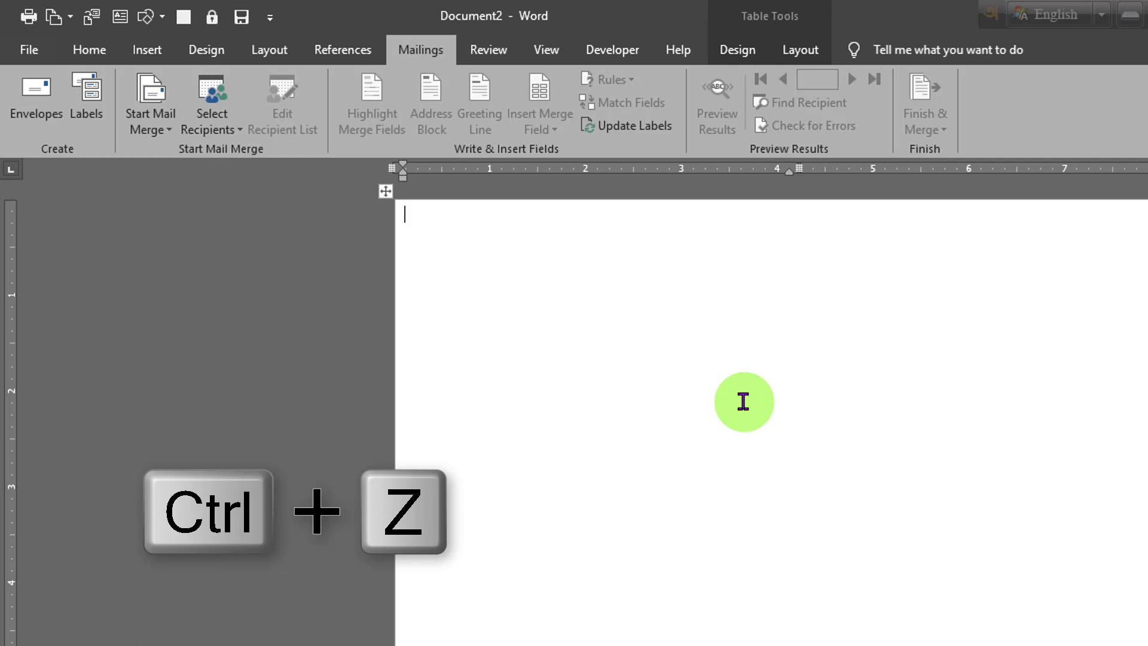
{"action": "key", "text": "ctrl+z"}
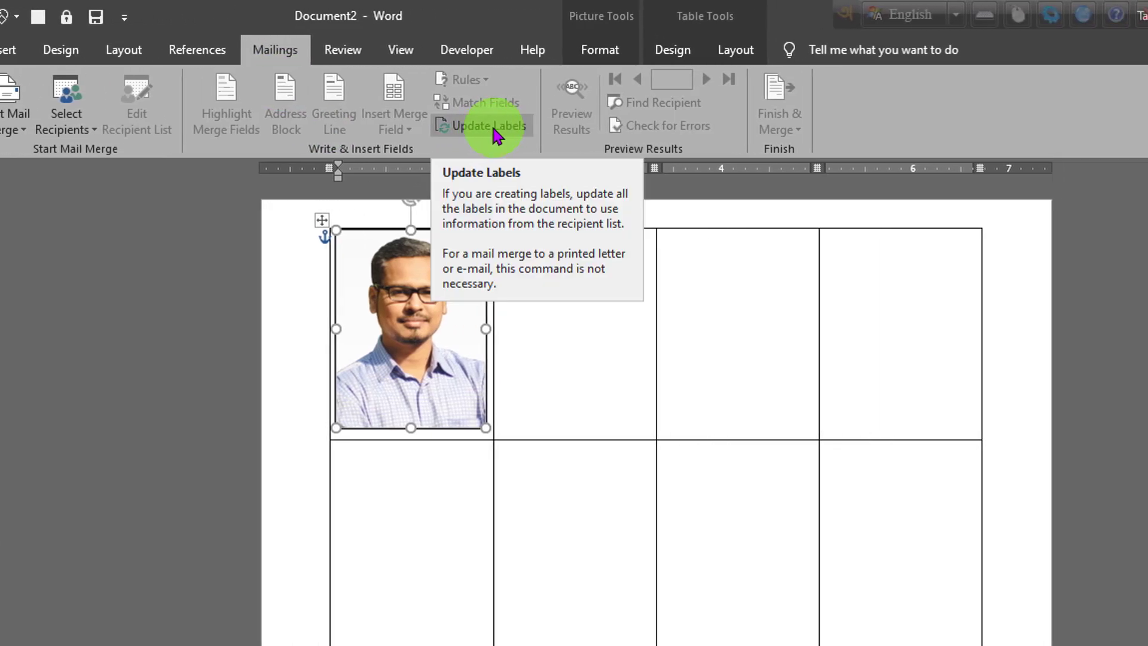
Step: Update the labels so the first cell's bordered photo is copied into every table cell, and check the filled pages
{"action": "left_click", "coordinate": [490, 127]}
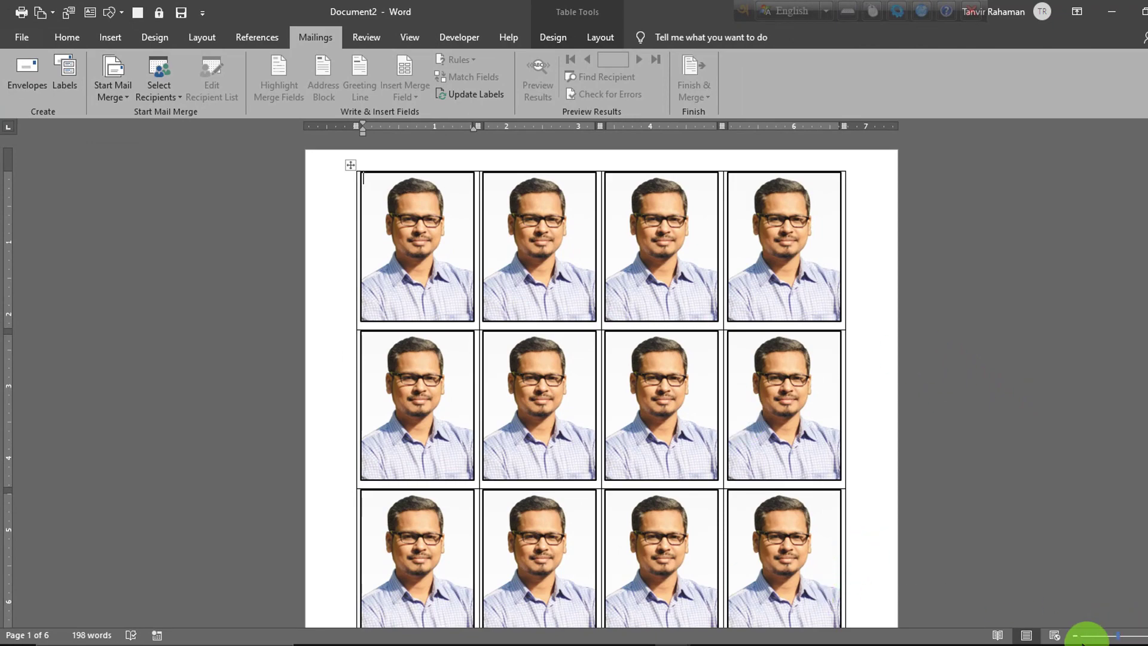
{"action": "left_click", "coordinate": [1074, 636]}
{"action": "left_click", "coordinate": [1074, 635]}
{"action": "left_click", "coordinate": [1074, 636]}
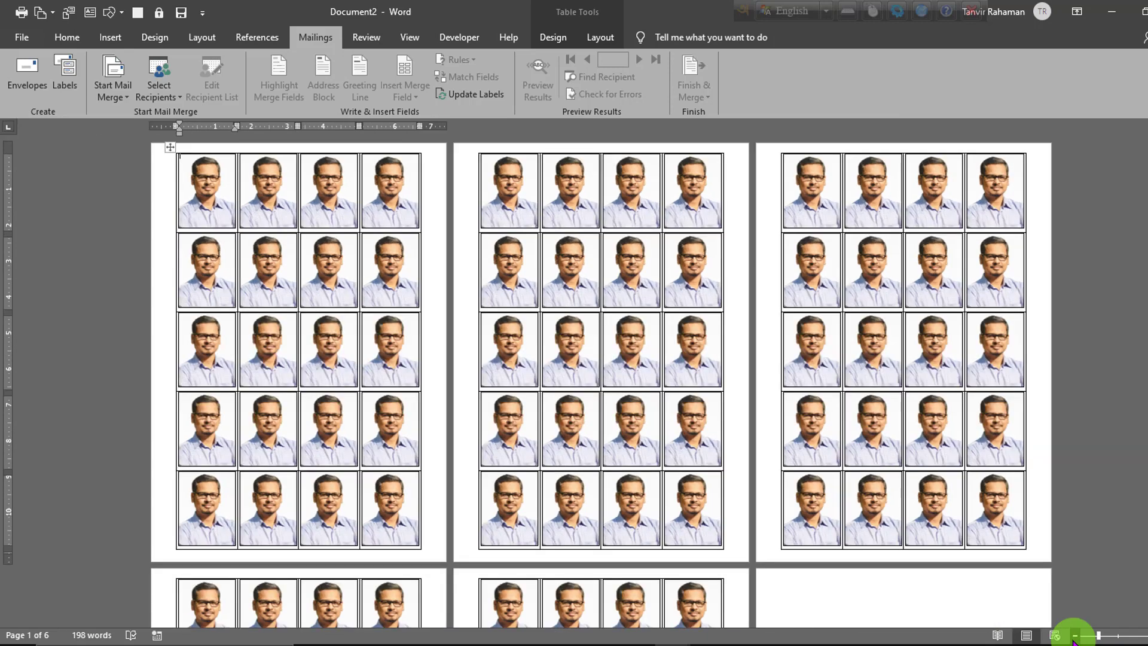
{"action": "left_click", "coordinate": [1074, 636]}
{"action": "left_click", "coordinate": [1074, 635]}
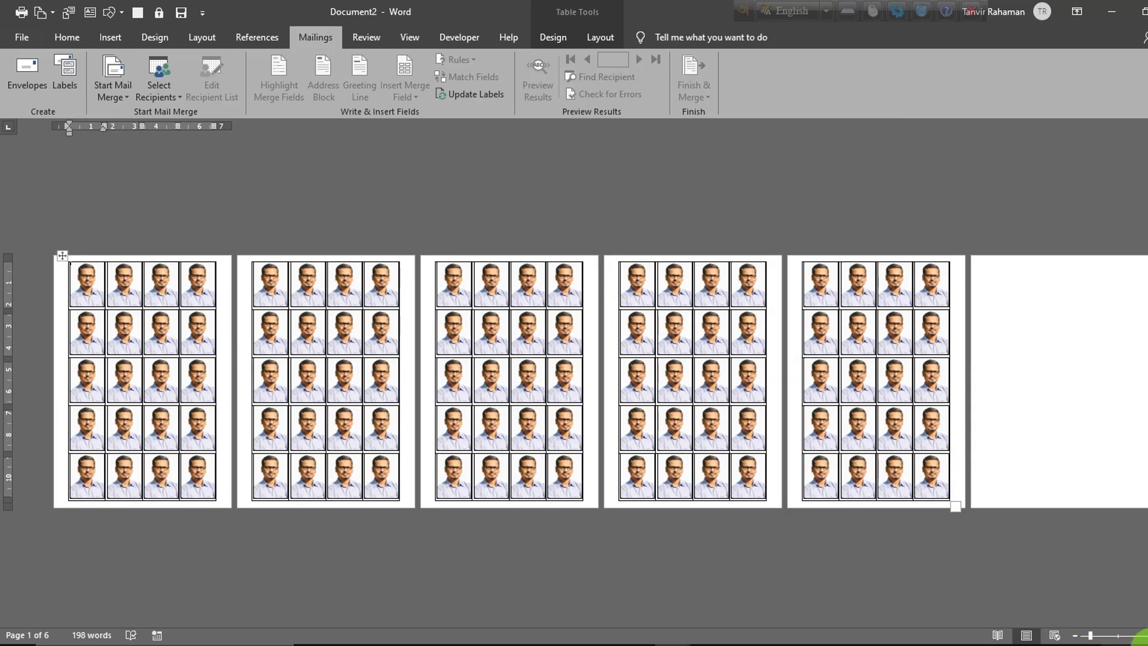
{"action": "left_click", "coordinate": [1142, 635]}
{"action": "left_click", "coordinate": [1142, 635]}
{"action": "left_click", "coordinate": [1142, 635]}
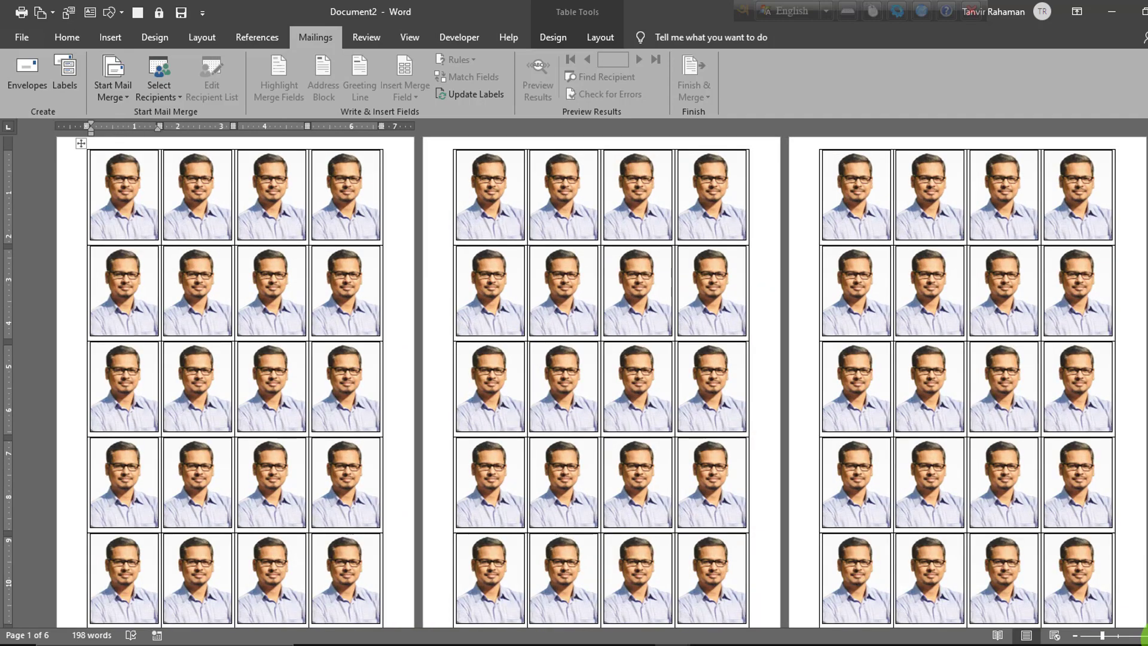
{"action": "left_click", "coordinate": [1143, 635]}
{"action": "scroll", "coordinate": [325, 280], "scroll_direction": "up", "scroll_amount": 1}
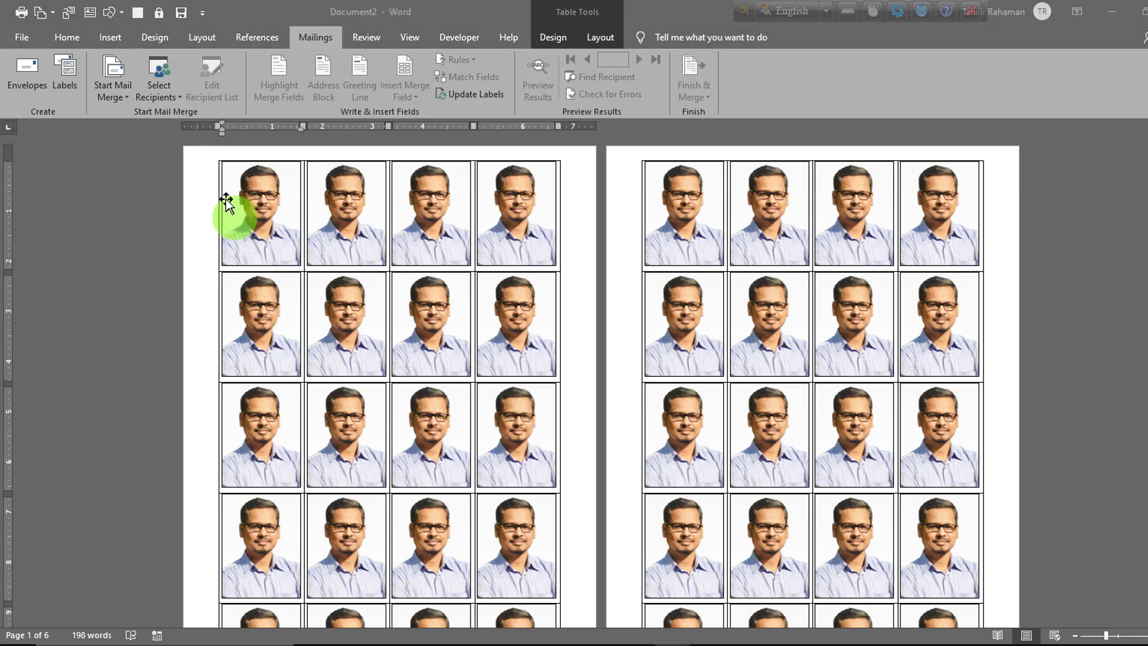
Step: Set the whole table to No Border so only the photos' own outlines remain, and preview the printout
{"action": "left_click", "coordinate": [211, 157]}
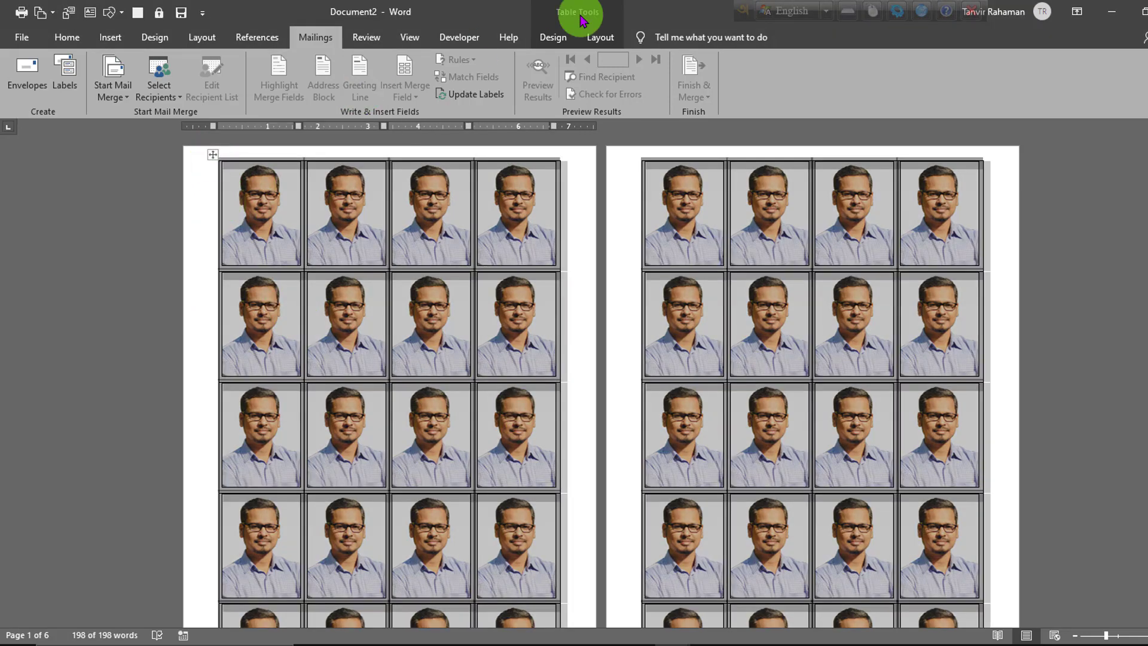
{"action": "left_click", "coordinate": [562, 39]}
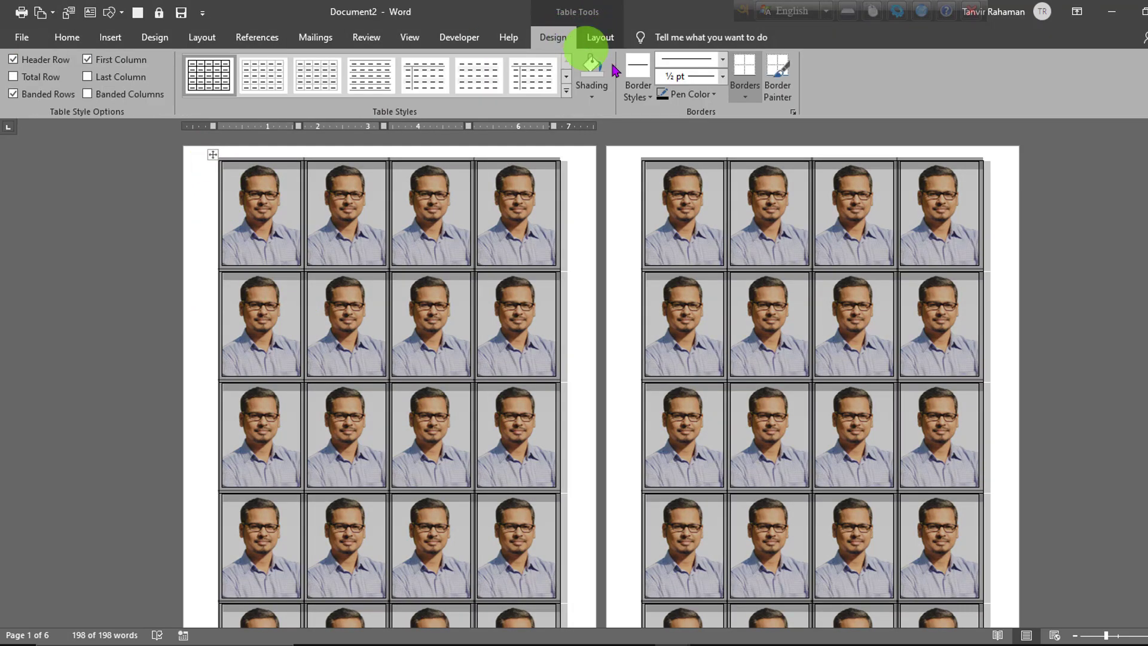
{"action": "left_click", "coordinate": [746, 97]}
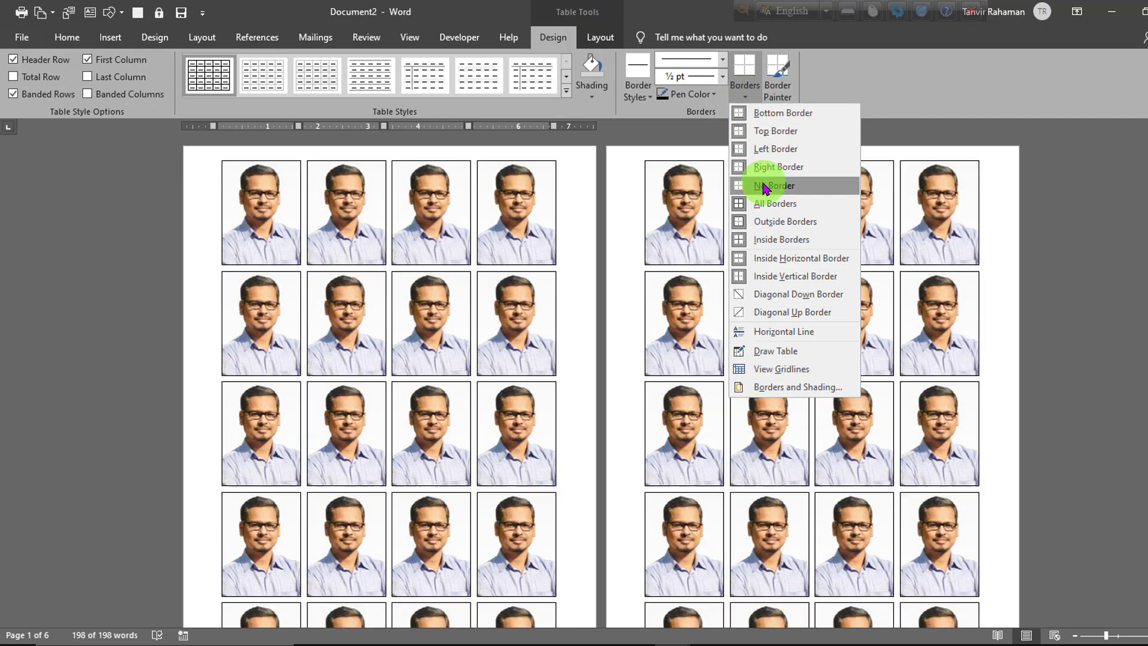
{"action": "left_click", "coordinate": [759, 185]}
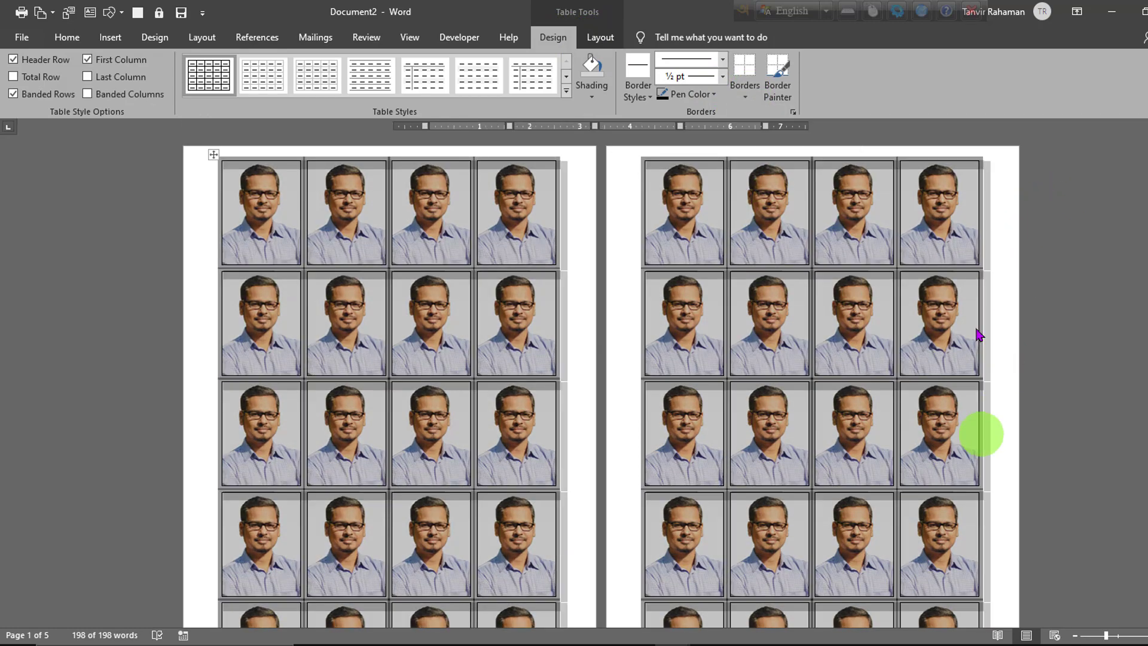
{"action": "left_click", "coordinate": [945, 420]}
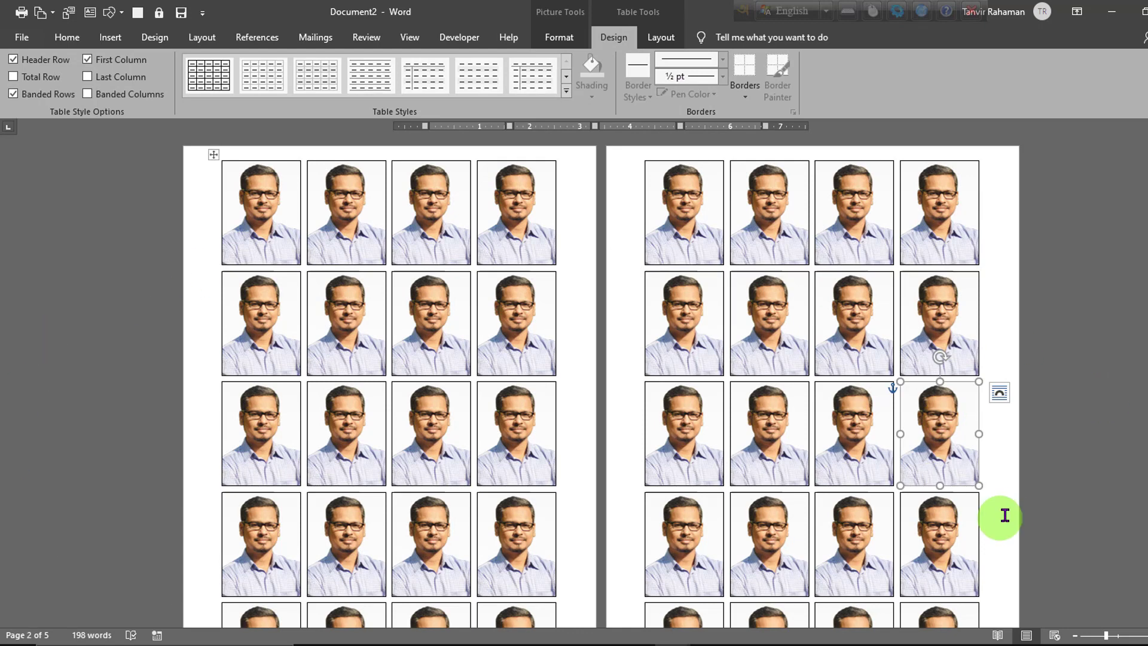
{"action": "key", "text": "ctrl+p"}
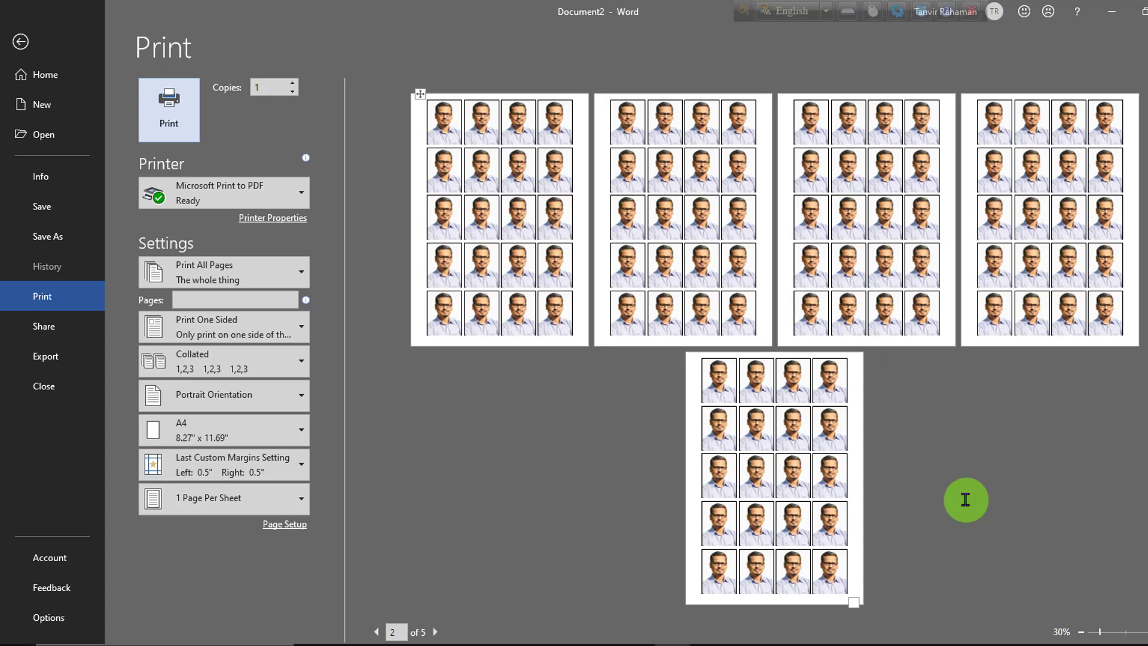
{"action": "key", "text": "Escape"}
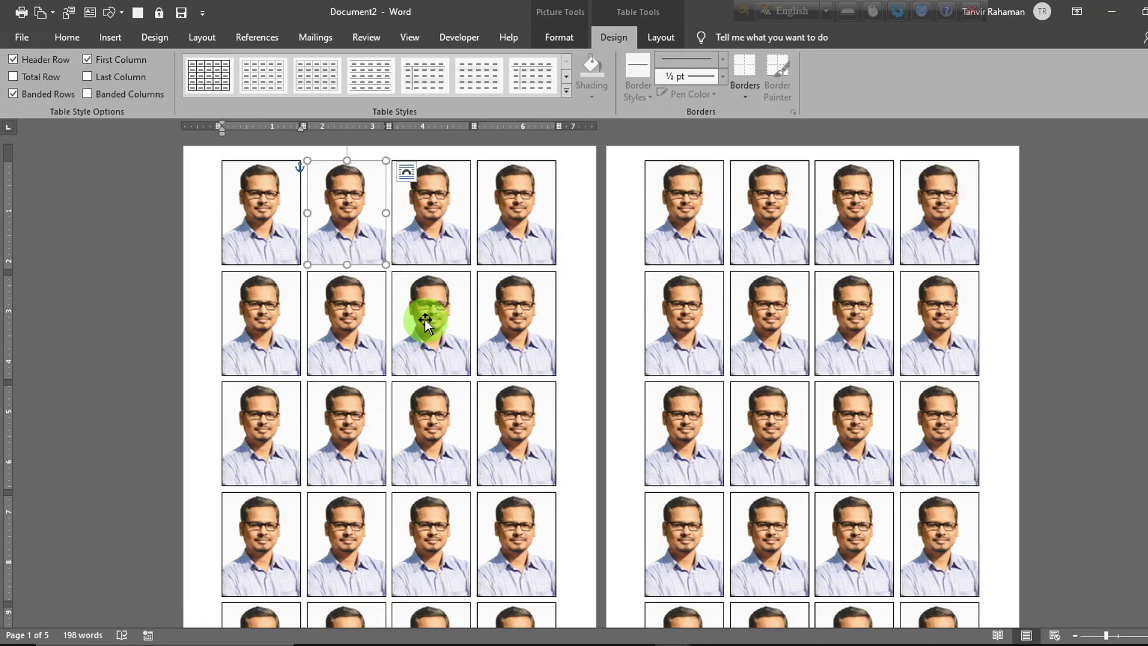
{"action": "left_click", "coordinate": [254, 213]}
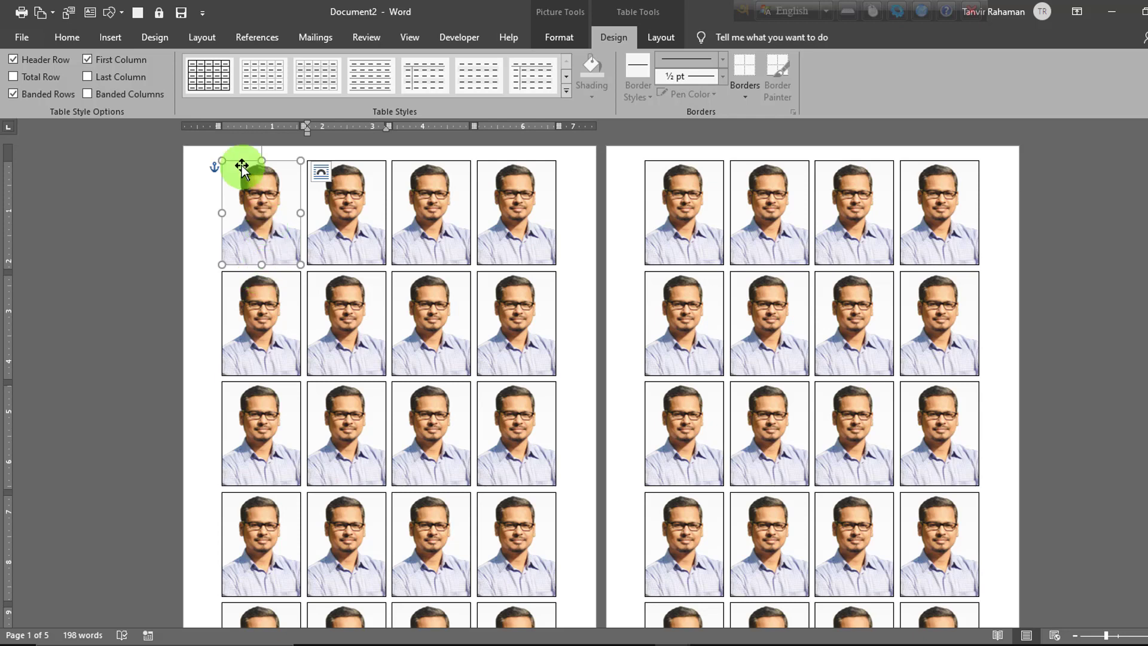
{"action": "left_click", "coordinate": [196, 260]}
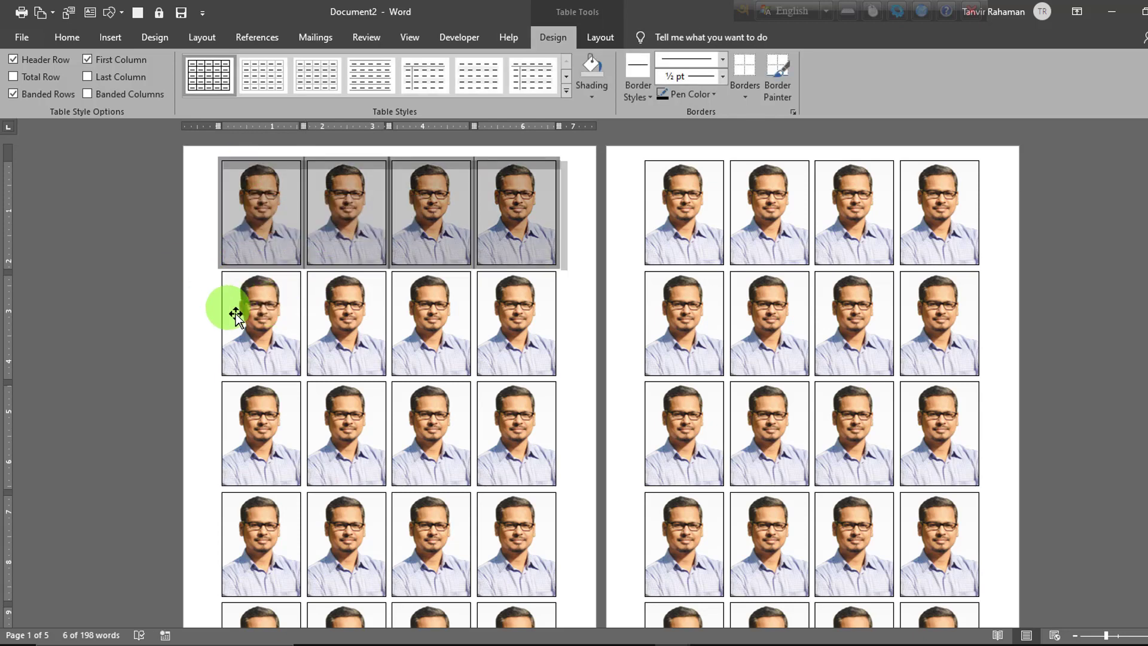
{"action": "left_click", "coordinate": [511, 276]}
{"action": "scroll", "coordinate": [374, 213], "scroll_direction": "down", "scroll_amount": 3, "text": "ctrl"}
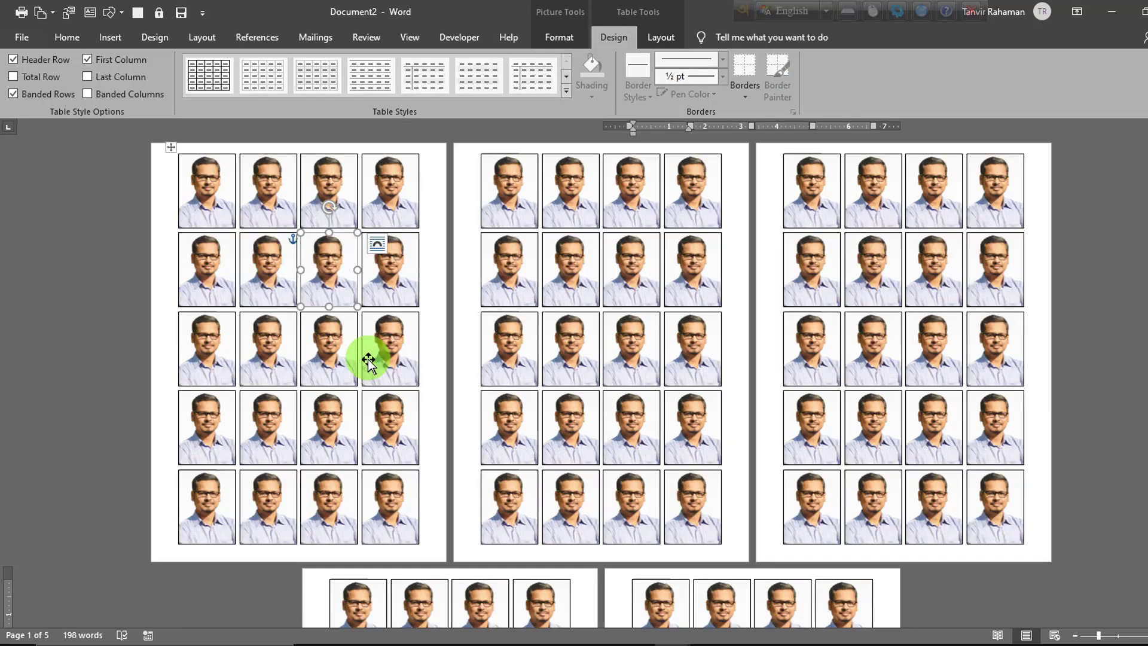
Step: Apply All Borders to the whole table of photos
{"action": "left_click", "coordinate": [173, 148]}
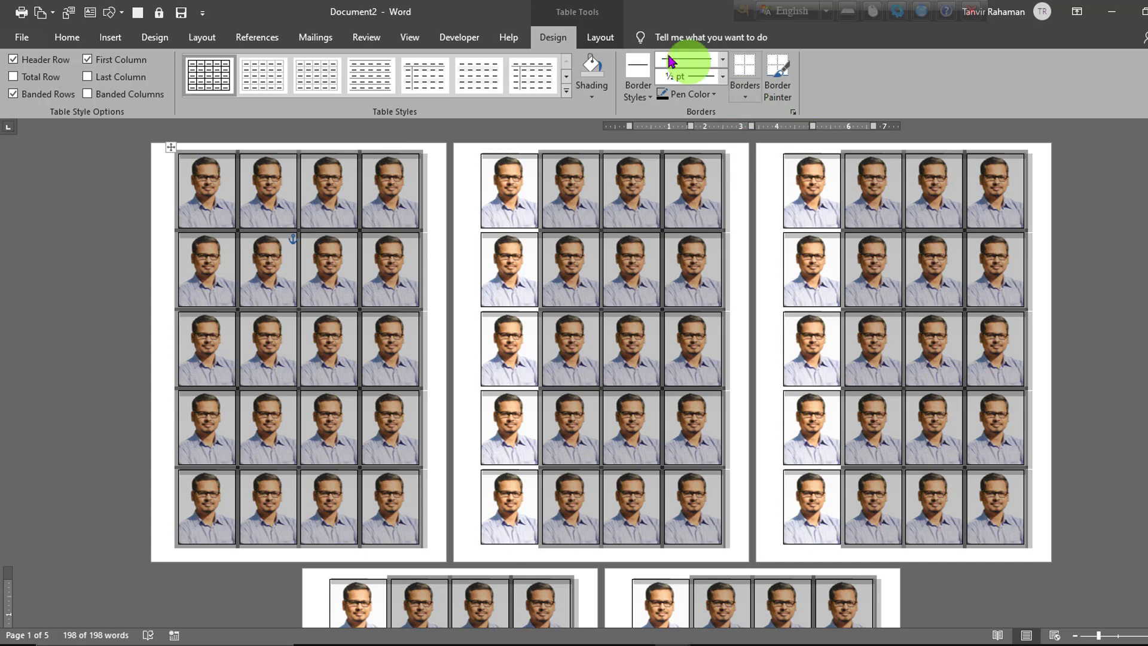
{"action": "left_click", "coordinate": [745, 97]}
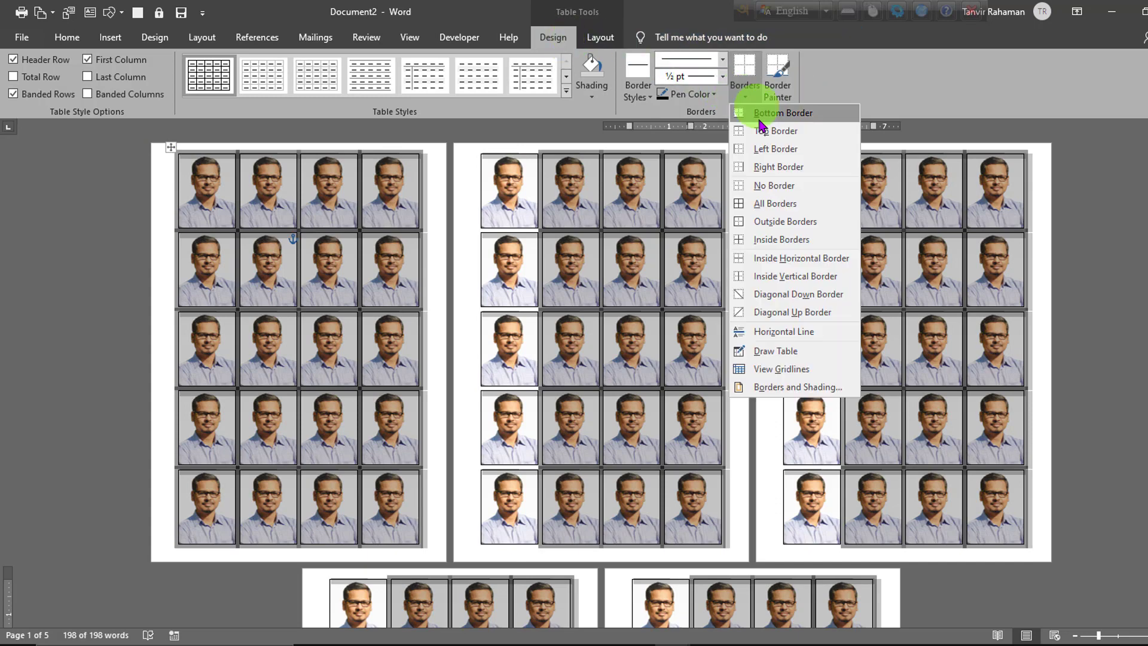
{"action": "left_click", "coordinate": [756, 213]}
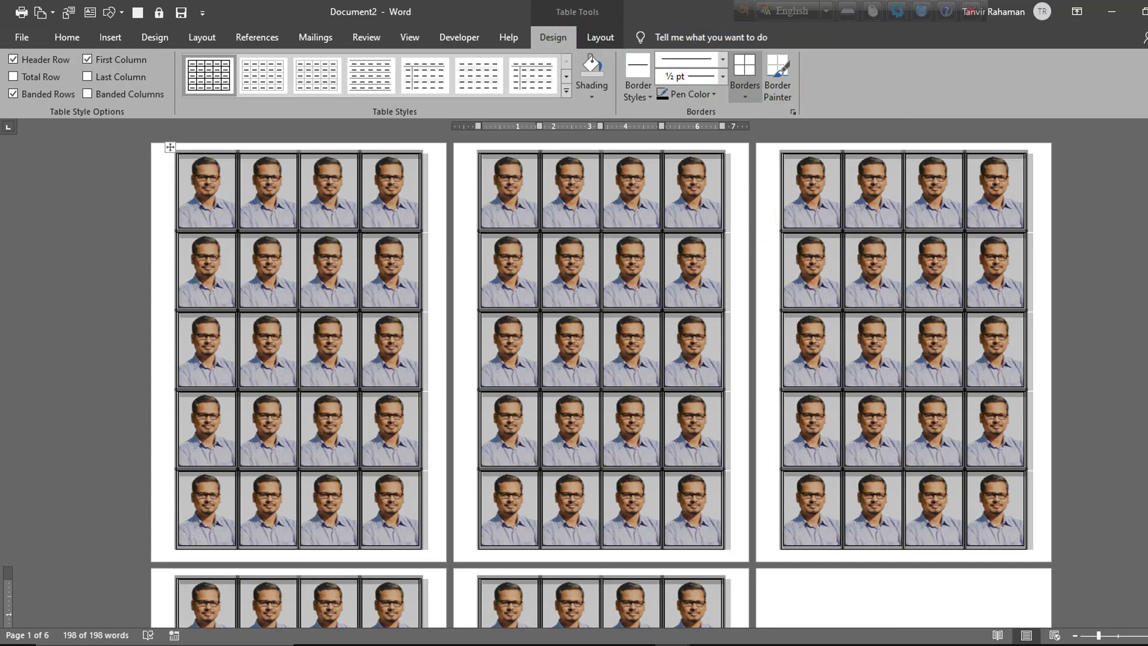
Step: Delete the photo in the table's first cell on the first page
{"action": "left_click", "coordinate": [1147, 636]}
{"action": "left_click", "coordinate": [1147, 635]}
{"action": "left_click", "coordinate": [1147, 635]}
{"action": "left_click", "coordinate": [1147, 635]}
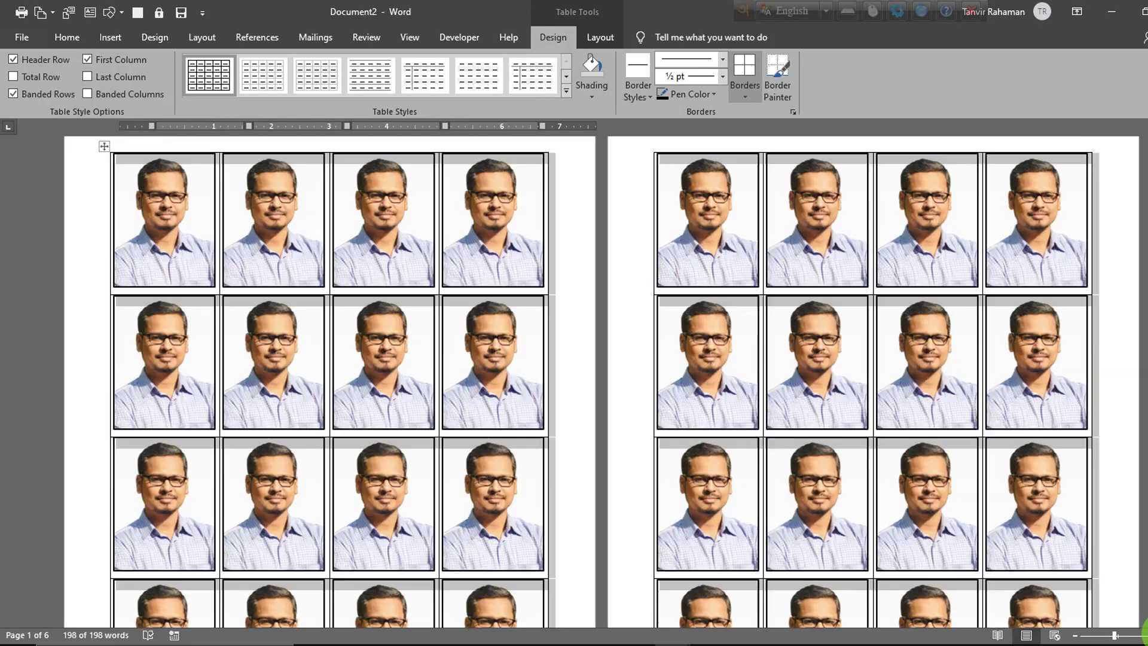
{"action": "left_click", "coordinate": [162, 213]}
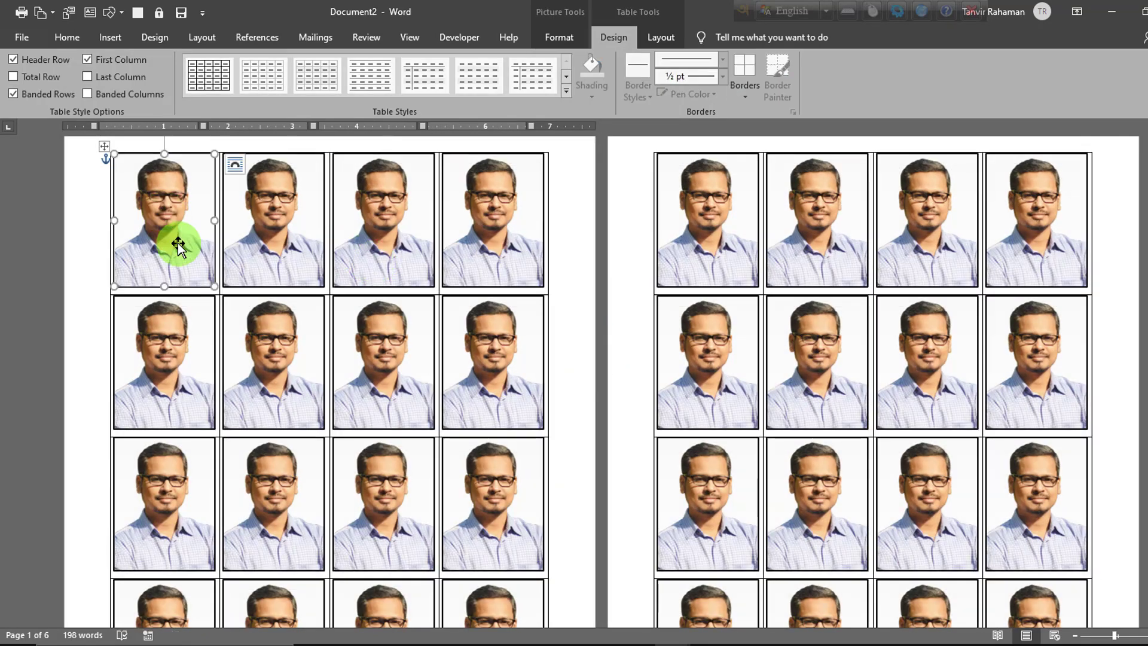
{"action": "key", "text": "Delete"}
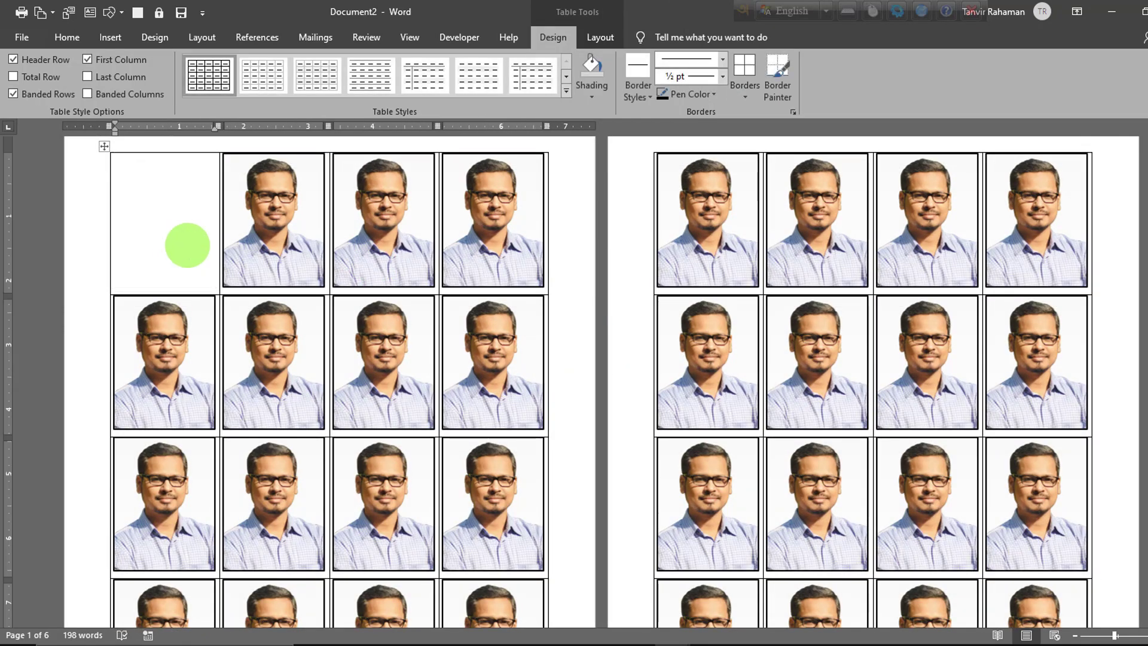
Step: Insert the picture Live-Course1.png into the empty first cell and set its text wrapping so it floats in front of the table
{"action": "left_click", "coordinate": [110, 37]}
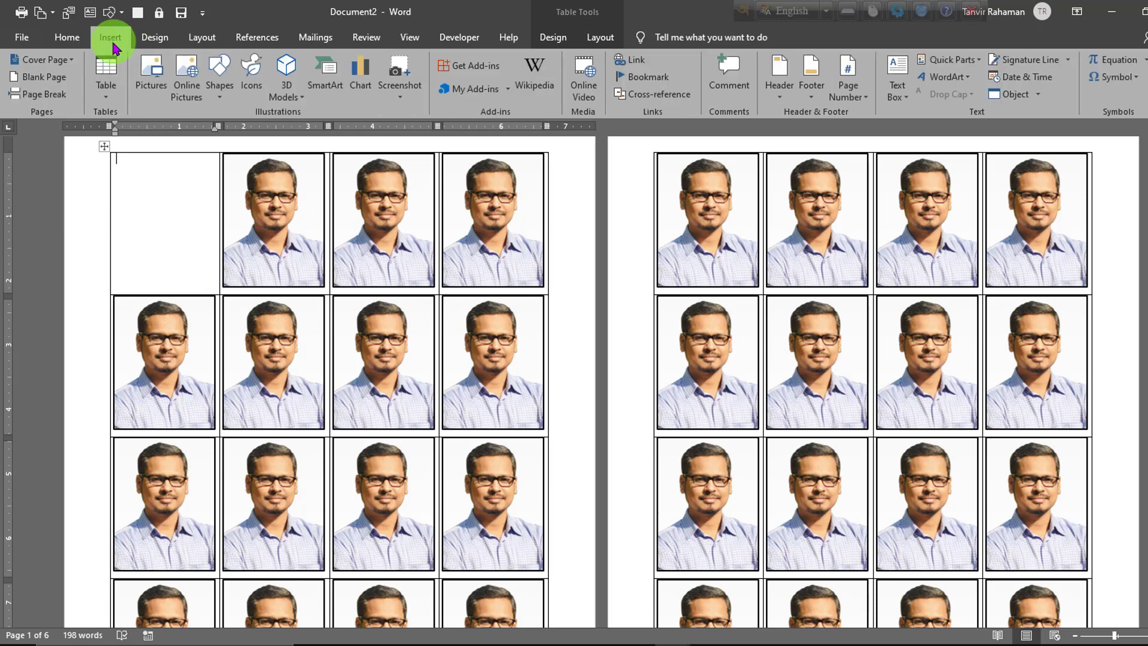
{"action": "left_click", "coordinate": [146, 72]}
{"action": "scroll", "coordinate": [513, 386], "scroll_direction": "down", "scroll_amount": 10}
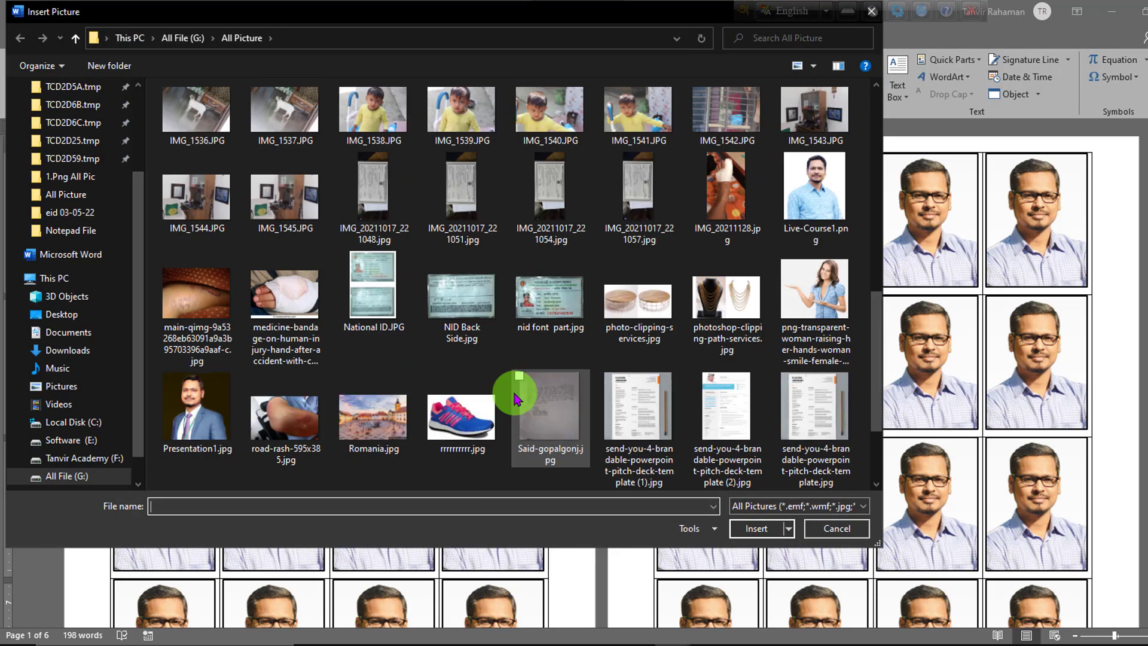
{"action": "double_click", "coordinate": [814, 186]}
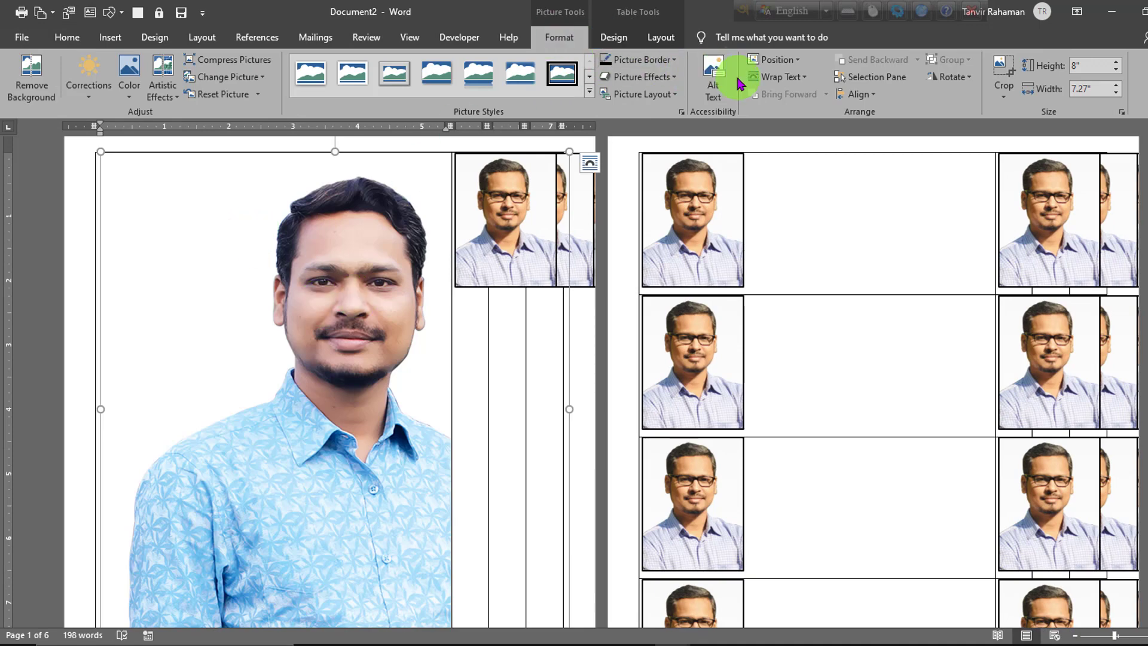
{"action": "left_click", "coordinate": [756, 77]}
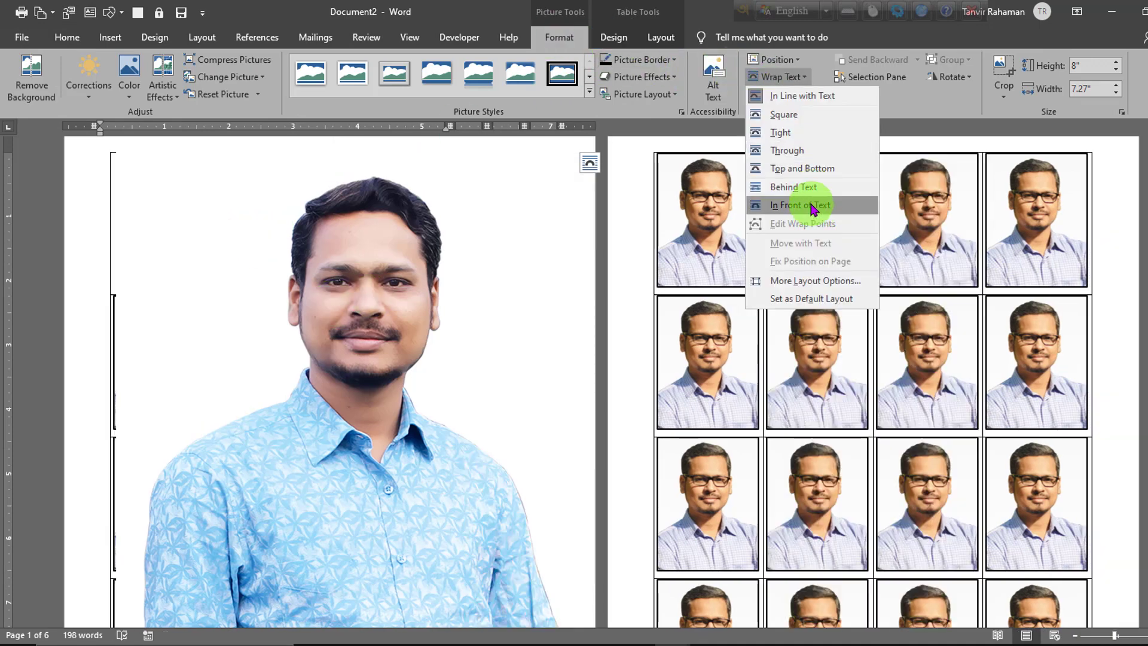
{"action": "left_click", "coordinate": [799, 205]}
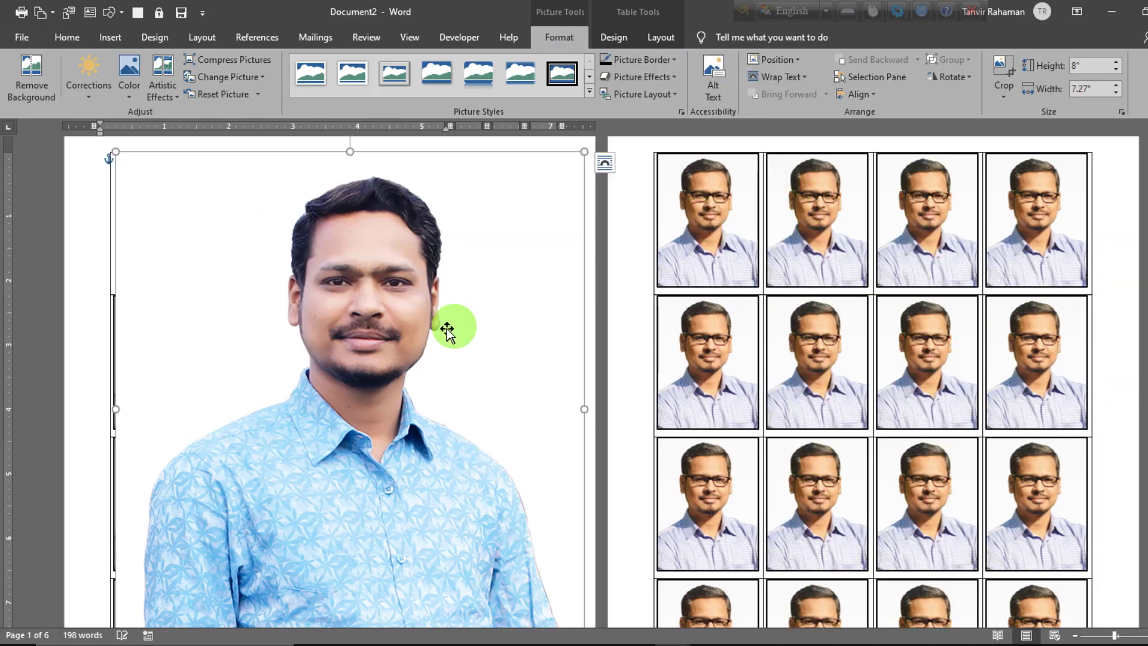
Step: Shrink the new picture to about 2.21" high by 2.01" wide and position it over the table's first cell
{"action": "left_click_drag", "start_coordinate": [456, 464], "coordinate": [433, 348]}
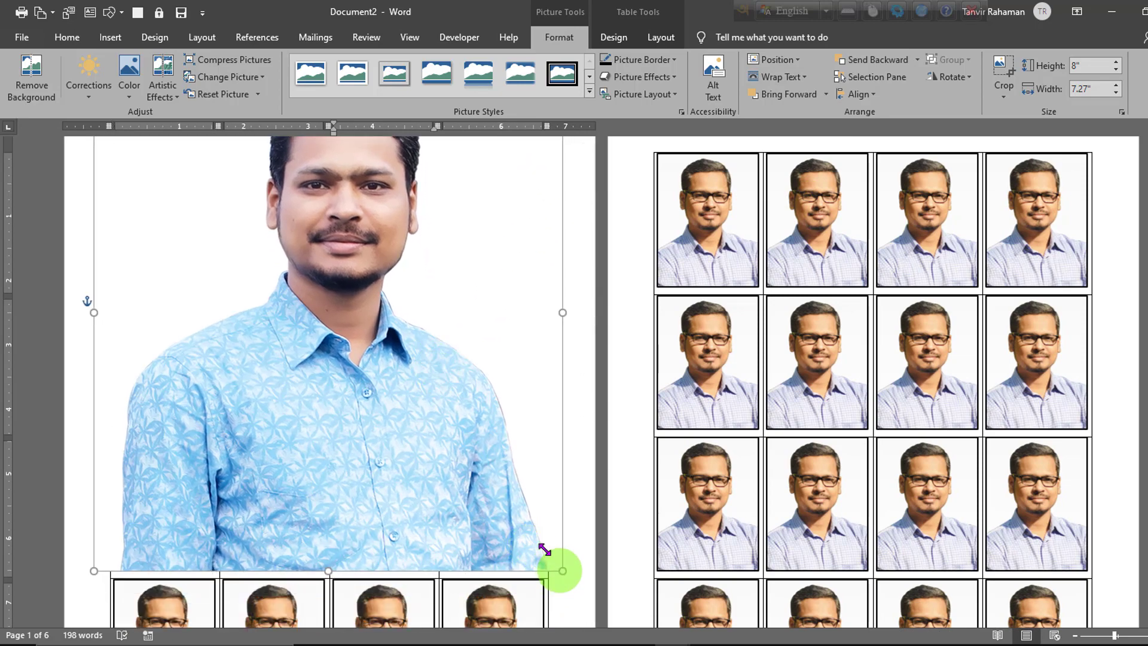
{"action": "left_click_drag", "start_coordinate": [561, 569], "coordinate": [225, 289]}
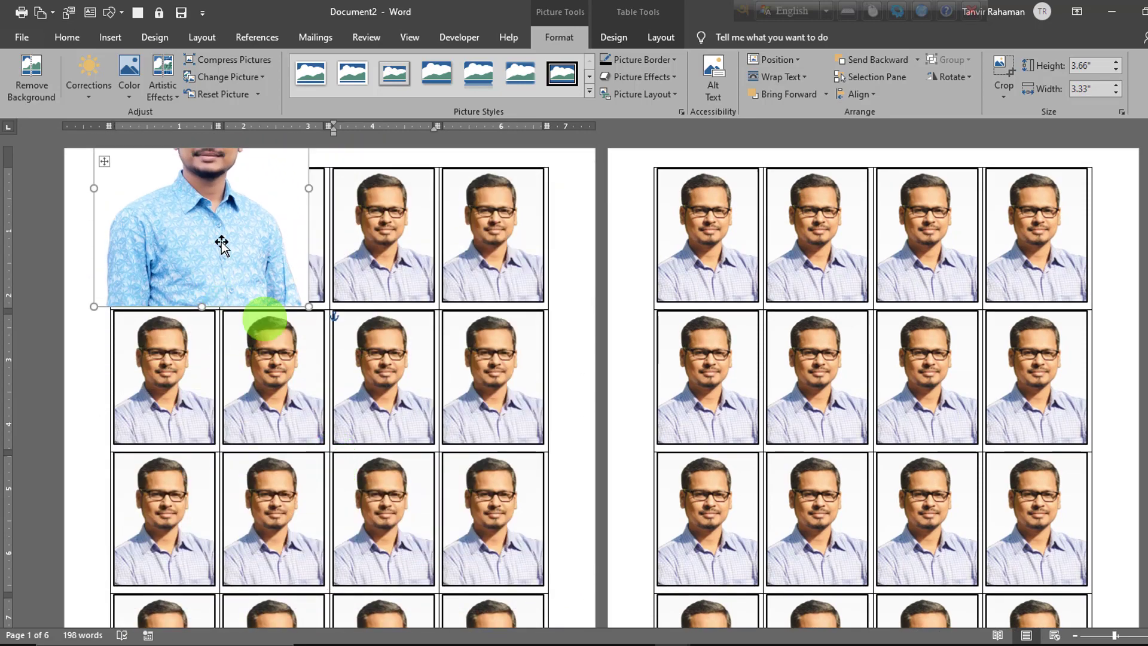
{"action": "left_click_drag", "start_coordinate": [221, 245], "coordinate": [194, 256]}
{"action": "mouse_move", "coordinate": [216, 282]}
{"action": "left_mouse_down"}
{"action": "mouse_move", "coordinate": [236, 311]}
{"action": "mouse_move", "coordinate": [198, 284]}
{"action": "left_mouse_up"}
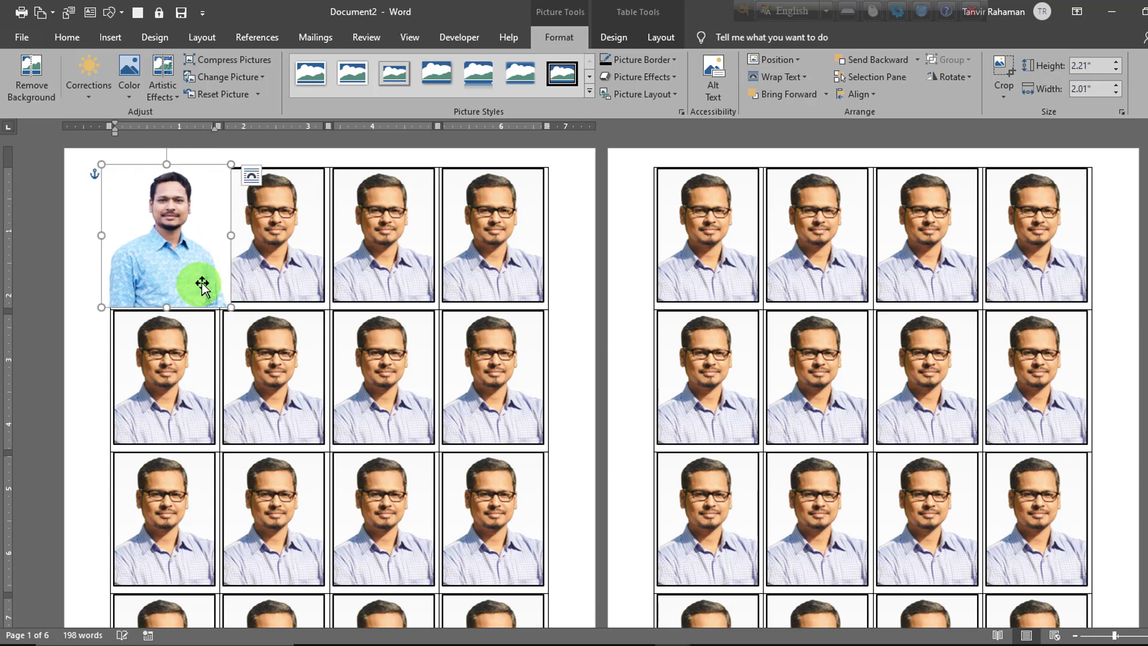
Step: Crop both sides and the lower edge of the new picture to about 2.12" high by 1.55" wide to fit the first cell
{"action": "left_click", "coordinate": [1001, 64]}
{"action": "left_click_drag", "start_coordinate": [231, 234], "coordinate": [212, 233]}
{"action": "left_click_drag", "start_coordinate": [216, 232], "coordinate": [215, 233]}
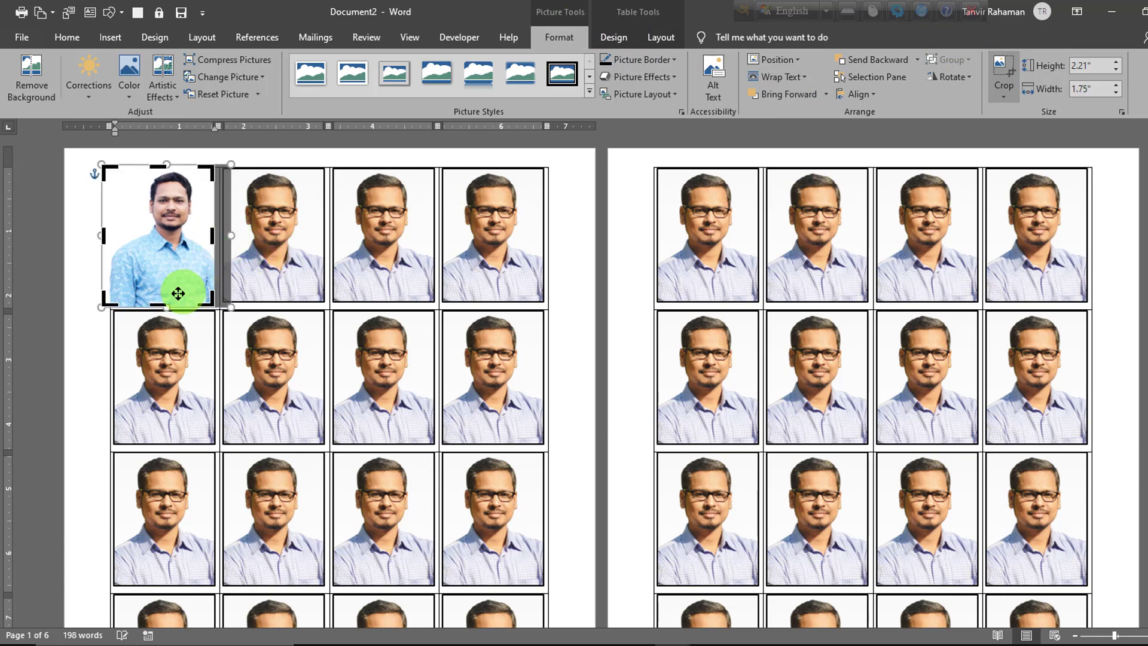
{"action": "mouse_move", "coordinate": [156, 301]}
{"action": "left_mouse_down"}
{"action": "mouse_move", "coordinate": [154, 289]}
{"action": "mouse_move", "coordinate": [154, 299]}
{"action": "left_mouse_up"}
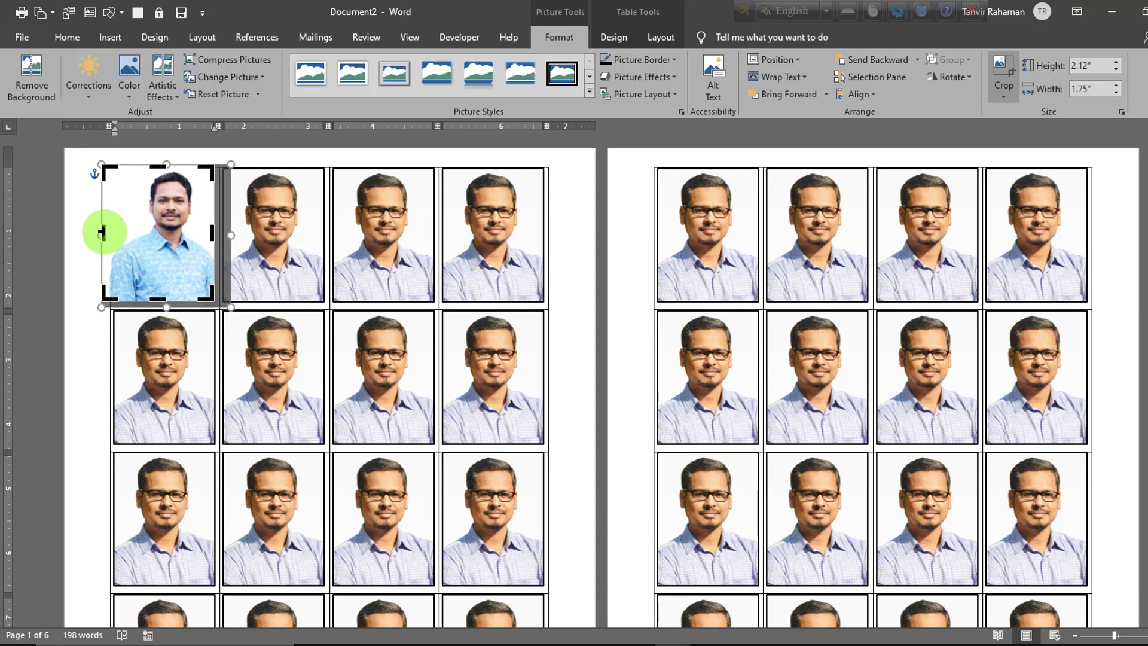
{"action": "left_click_drag", "start_coordinate": [103, 231], "coordinate": [115, 231]}
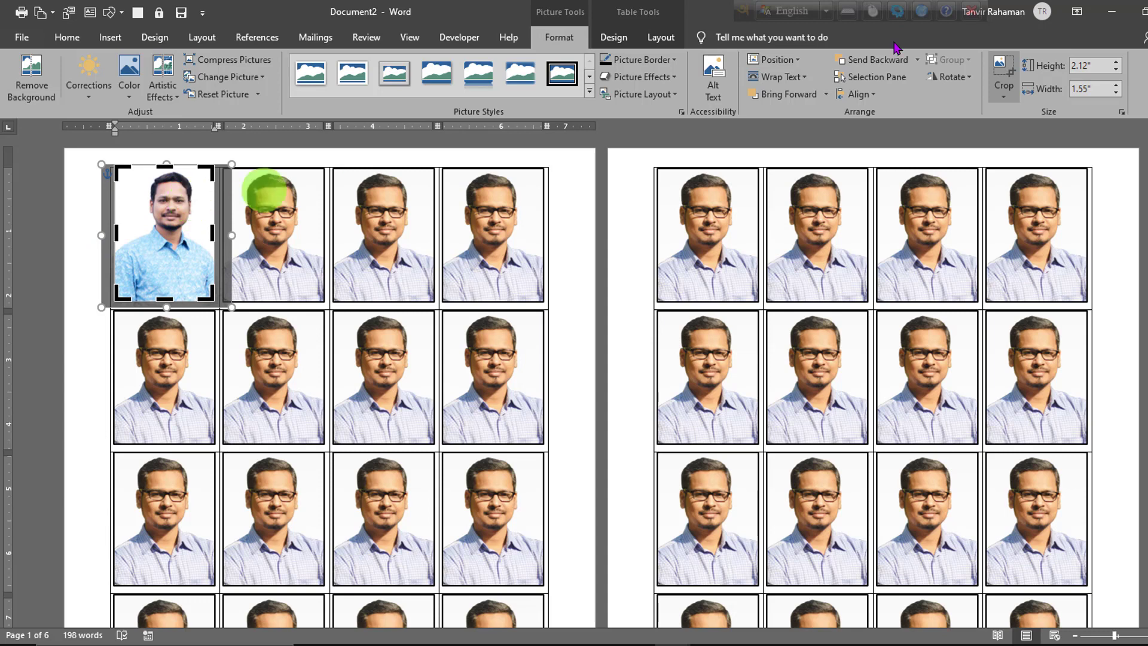
{"action": "left_click", "coordinate": [1005, 71]}
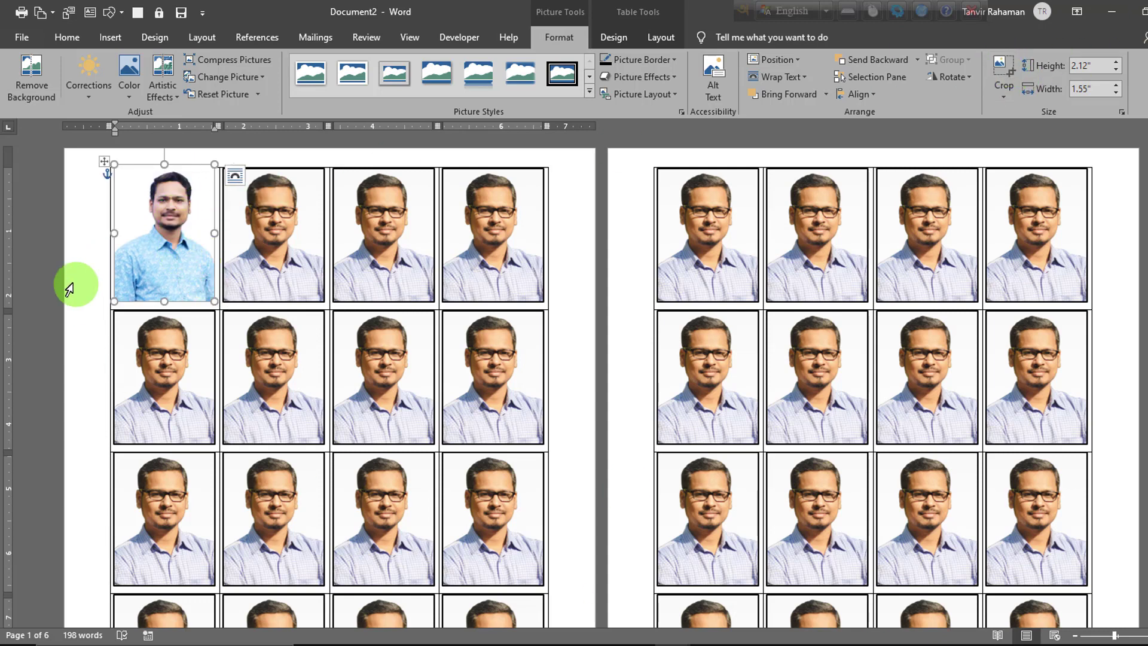
Step: Update the labels so the new photo from the first cell replaces the old one in every cell
{"action": "left_click", "coordinate": [315, 39]}
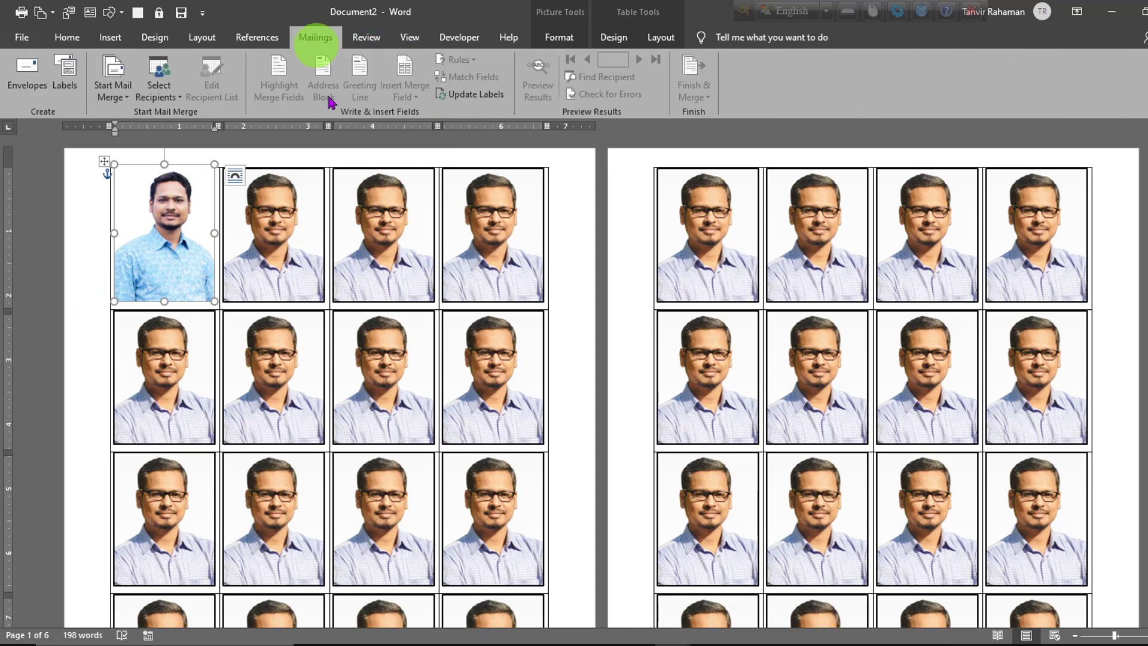
{"action": "left_click", "coordinate": [483, 97]}
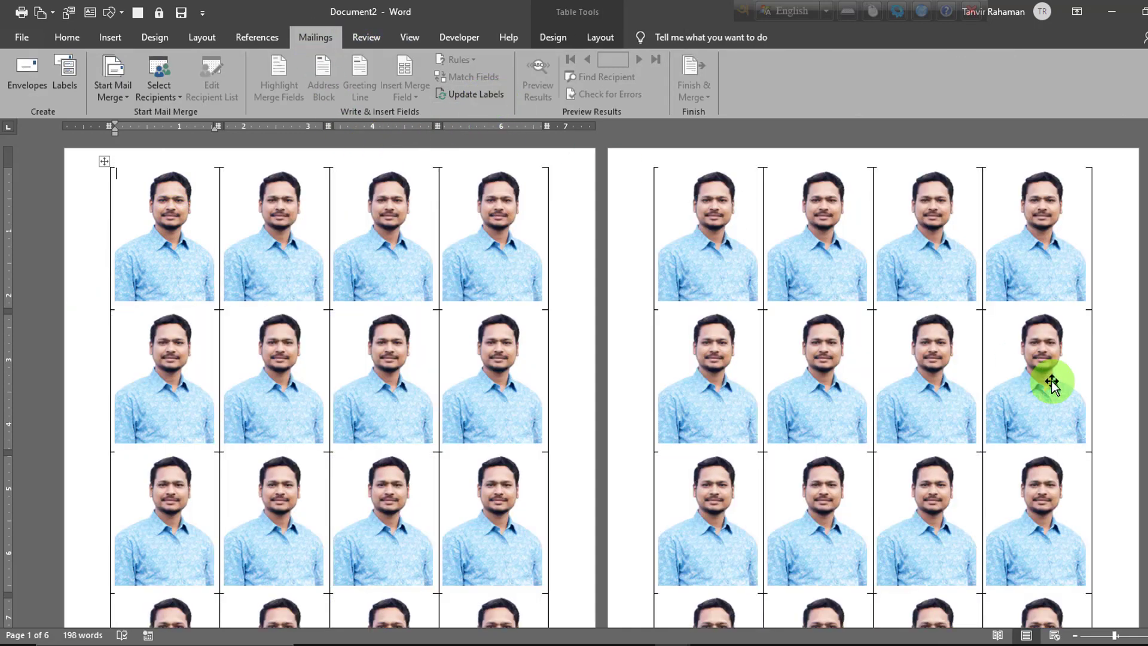
{"action": "left_click", "coordinate": [179, 243]}
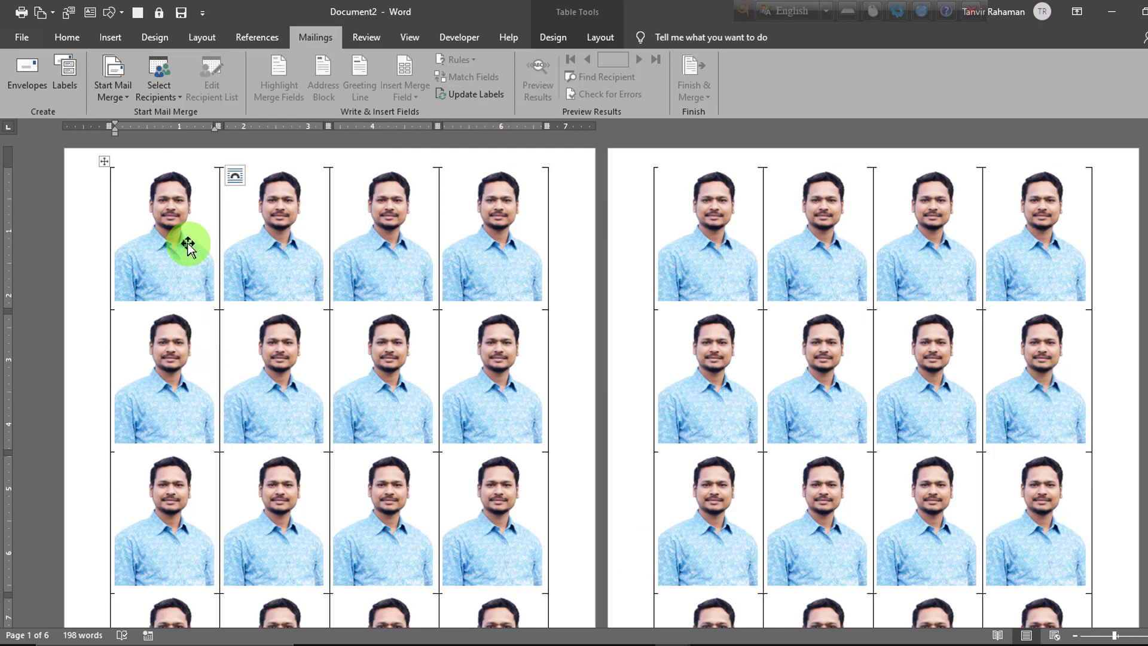
Step: Remove all borders from the table filled with the new photo and preview the printout
{"action": "left_click", "coordinate": [102, 162]}
{"action": "left_click", "coordinate": [538, 36]}
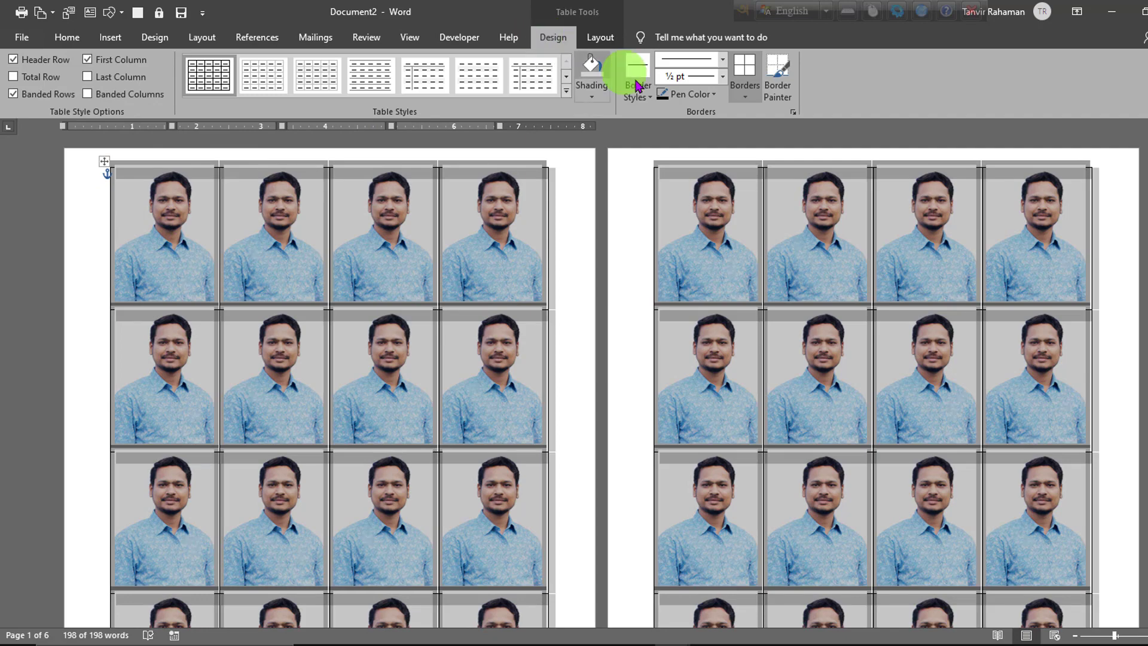
{"action": "left_click", "coordinate": [744, 90]}
{"action": "left_click", "coordinate": [777, 190]}
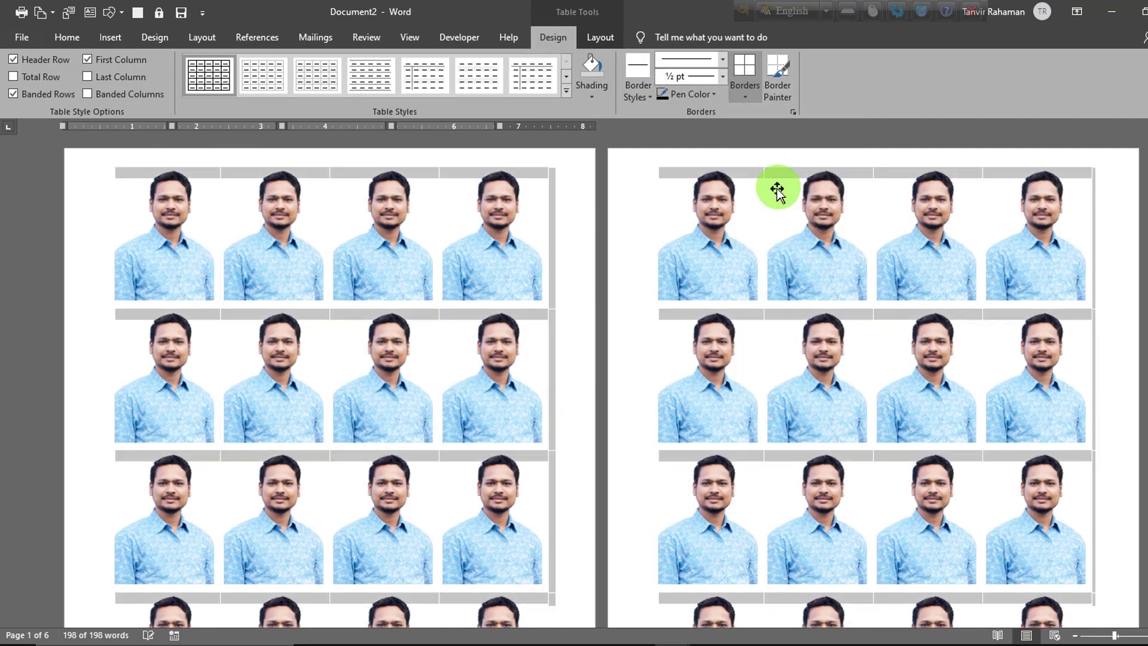
{"action": "left_click", "coordinate": [1132, 282]}
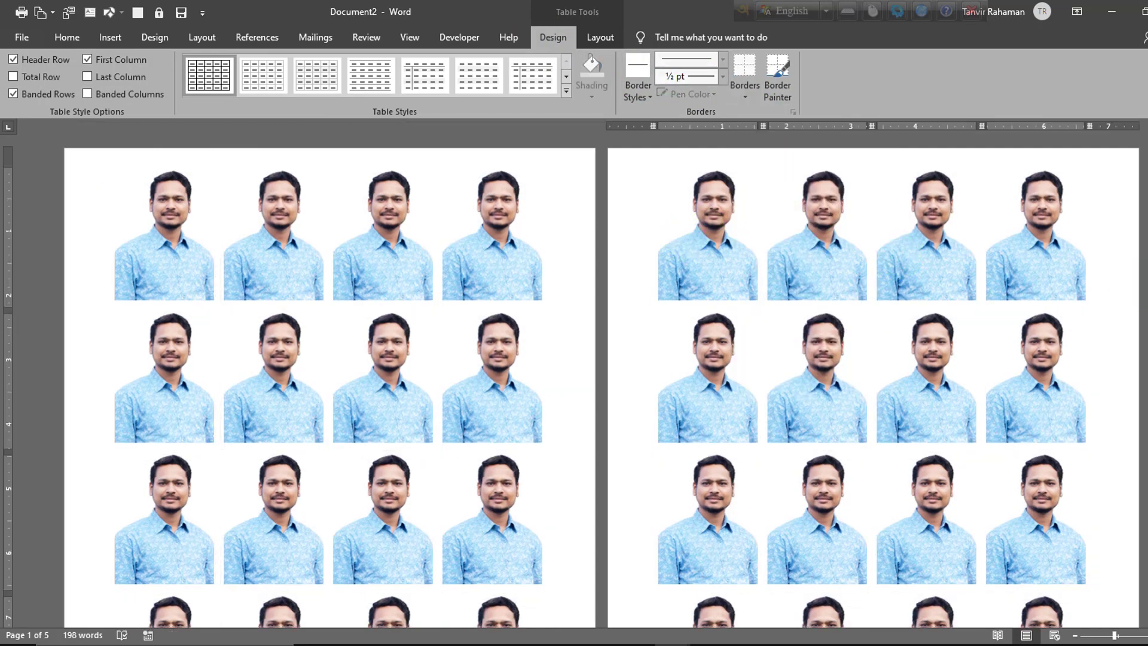
{"action": "key", "text": "ctrl+p"}
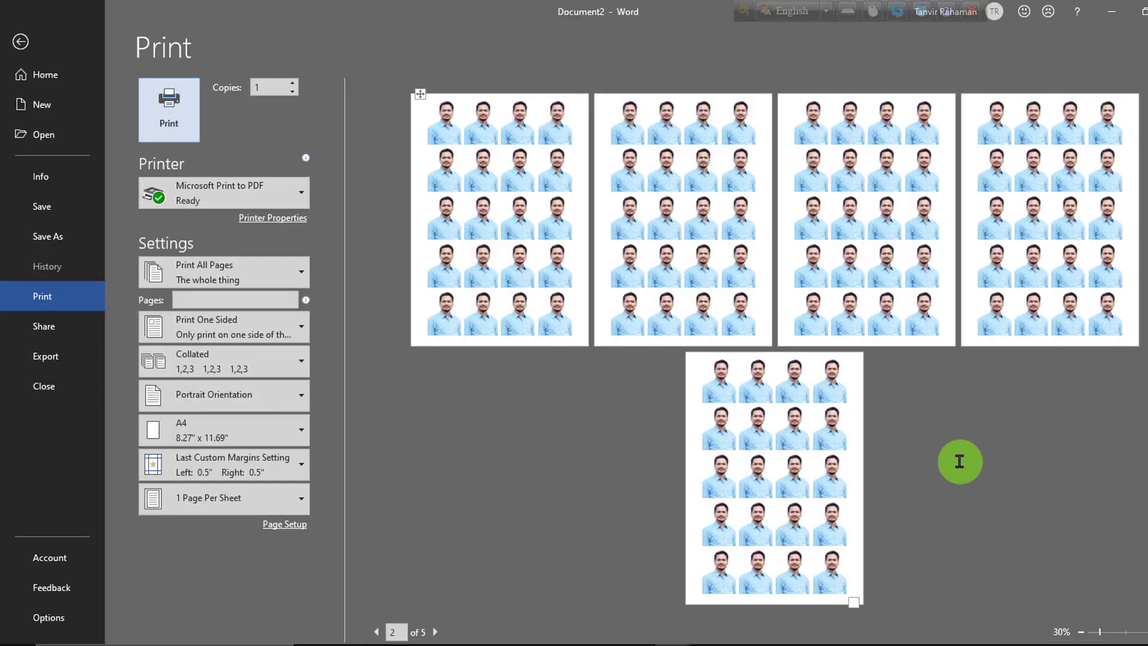
{"action": "key", "text": "Escape"}
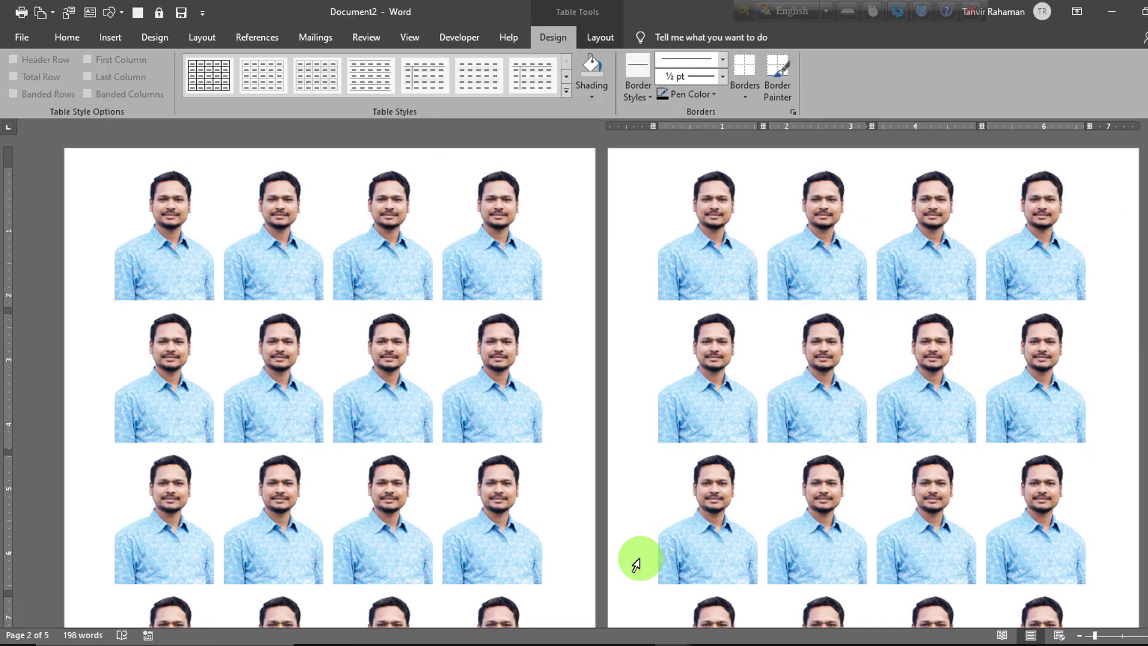